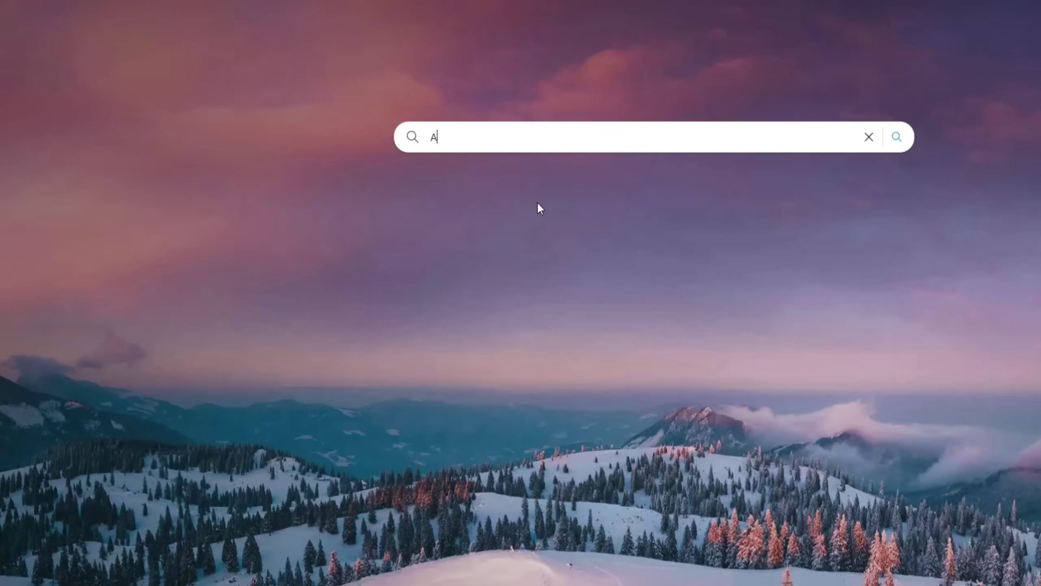
{"action": "type", "text": "pob ai"}
Search the web for 'apob ai' and open the official apob.ai site.
{"action": "key", "text": "Return"}
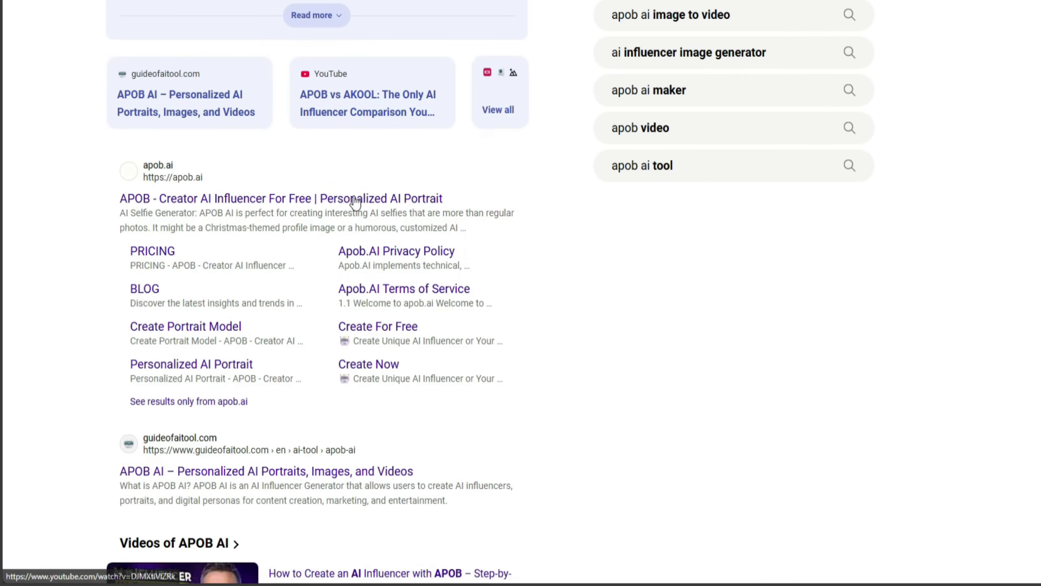
{"action": "left_click", "coordinate": [268, 262]}
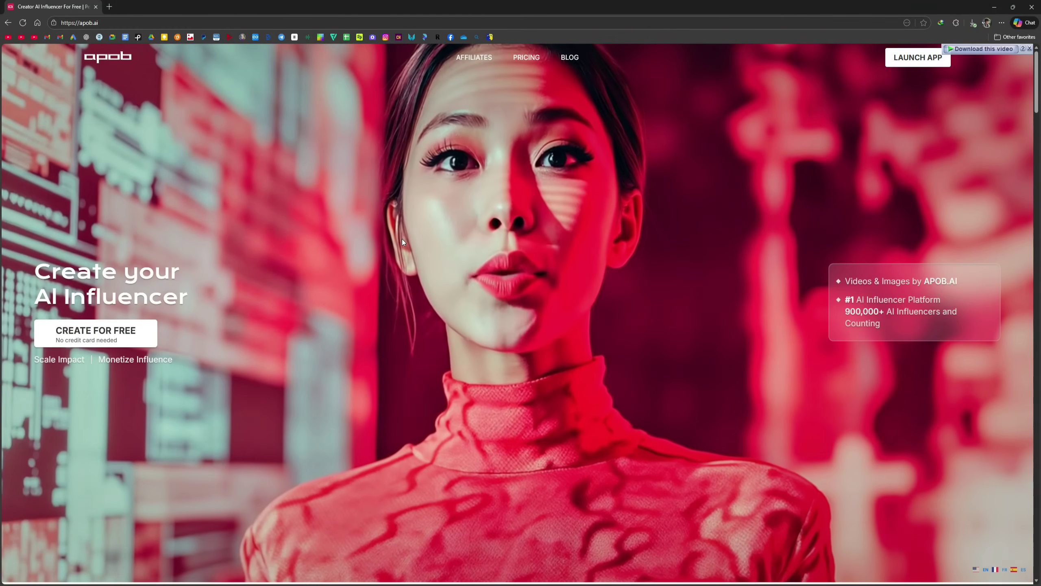
{"action": "scroll", "coordinate": [402, 242], "scroll_direction": "down", "scroll_amount": 2}
{"action": "scroll", "coordinate": [402, 242], "scroll_direction": "down", "scroll_amount": 2}
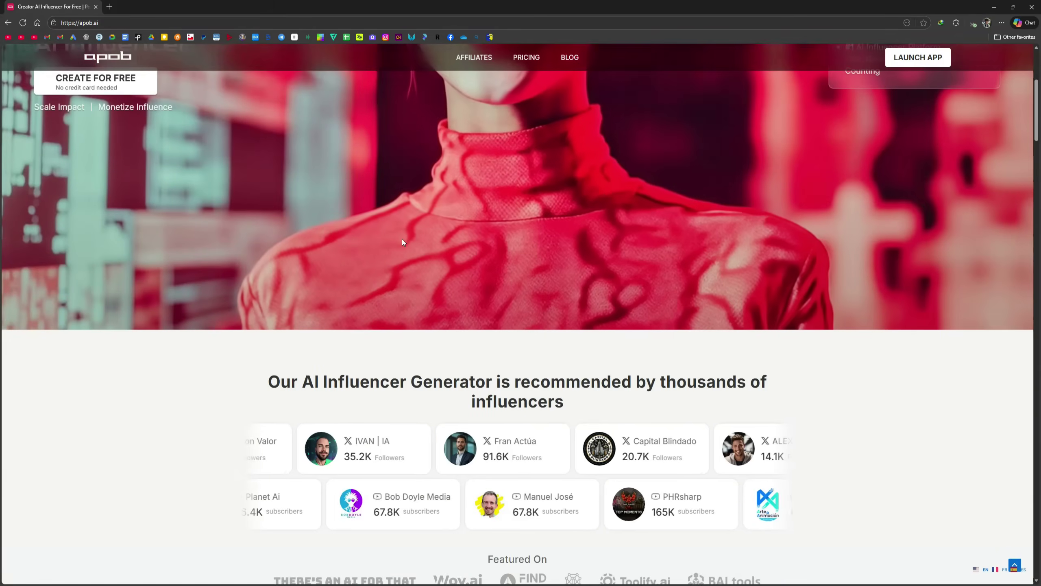
{"action": "scroll", "coordinate": [403, 243], "scroll_direction": "down", "scroll_amount": 2}
{"action": "scroll", "coordinate": [402, 243], "scroll_direction": "down", "scroll_amount": 2}
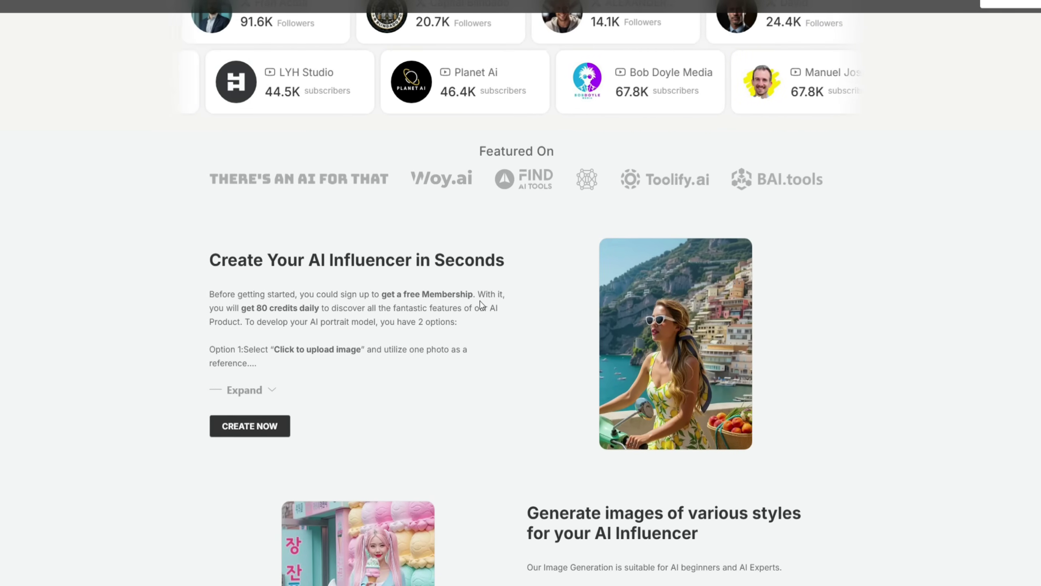
{"action": "scroll", "coordinate": [480, 306], "scroll_direction": "down", "scroll_amount": 3}
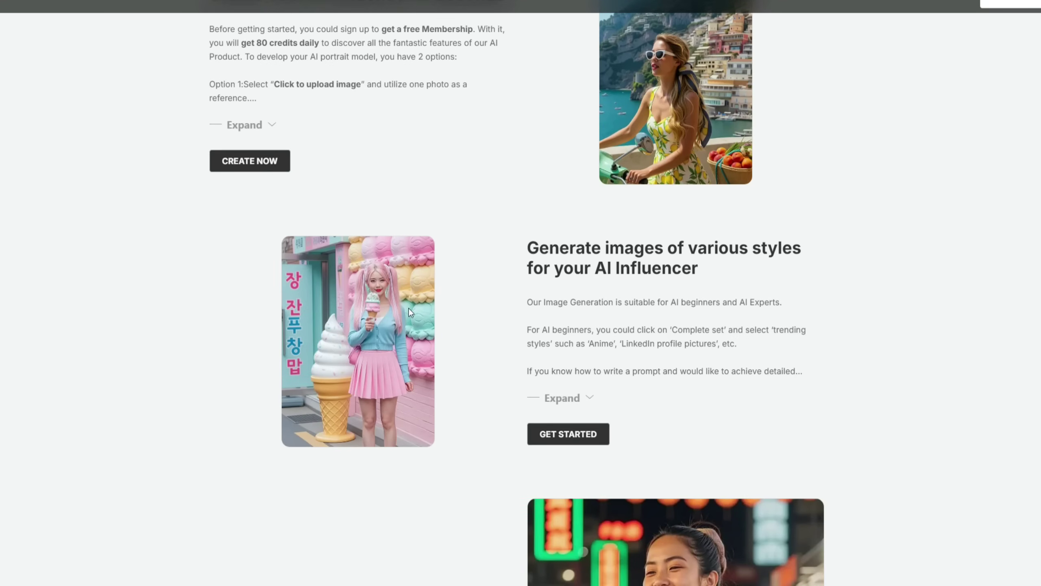
{"action": "scroll", "coordinate": [486, 380], "scroll_direction": "down", "scroll_amount": 2}
{"action": "scroll", "coordinate": [486, 380], "scroll_direction": "down", "scroll_amount": 2}
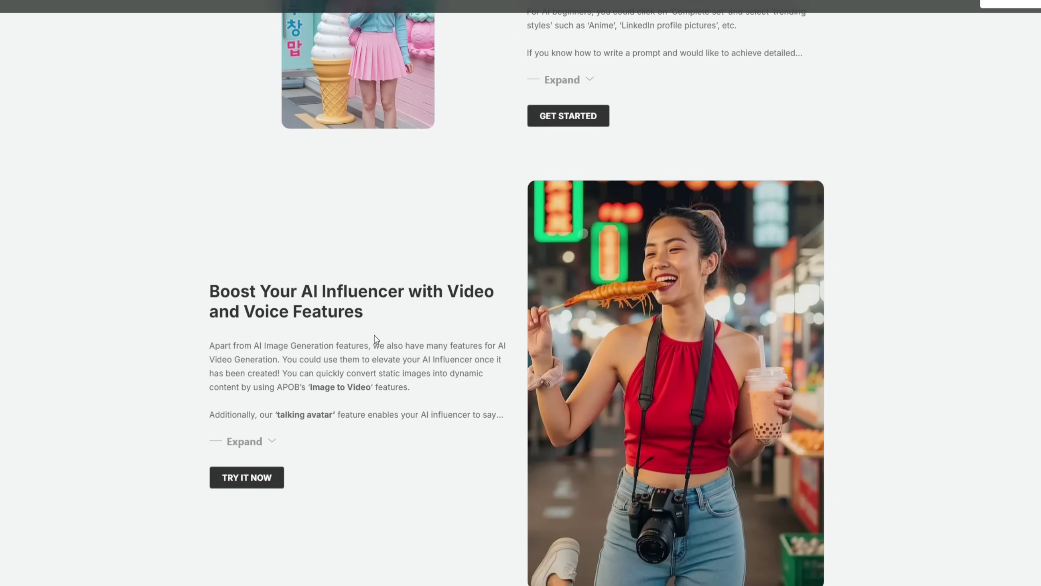
{"action": "scroll", "coordinate": [668, 386], "scroll_direction": "down", "scroll_amount": 2}
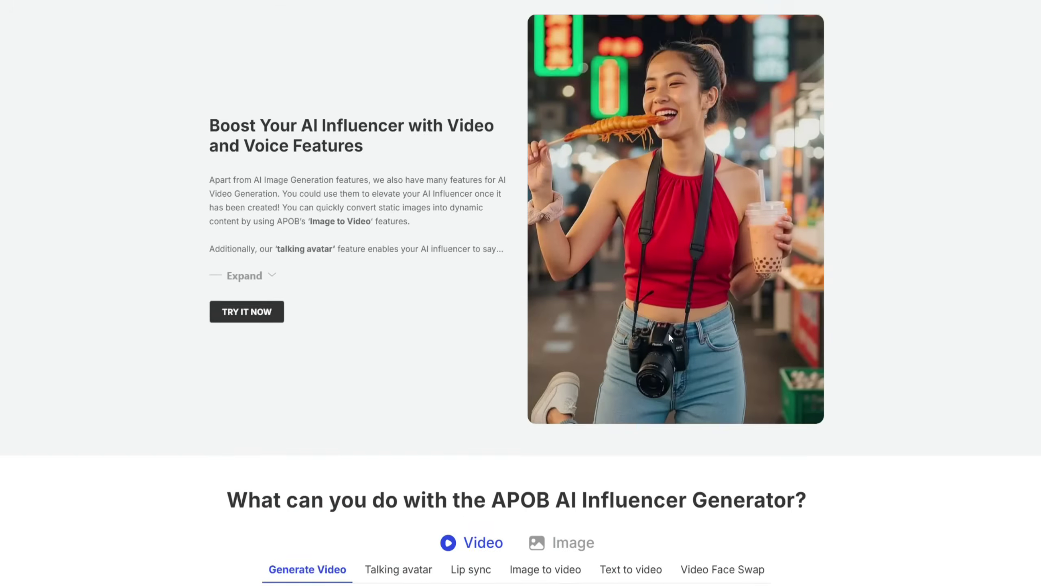
{"action": "scroll", "coordinate": [668, 332], "scroll_direction": "down", "scroll_amount": 2}
{"action": "scroll", "coordinate": [669, 316], "scroll_direction": "down", "scroll_amount": 2}
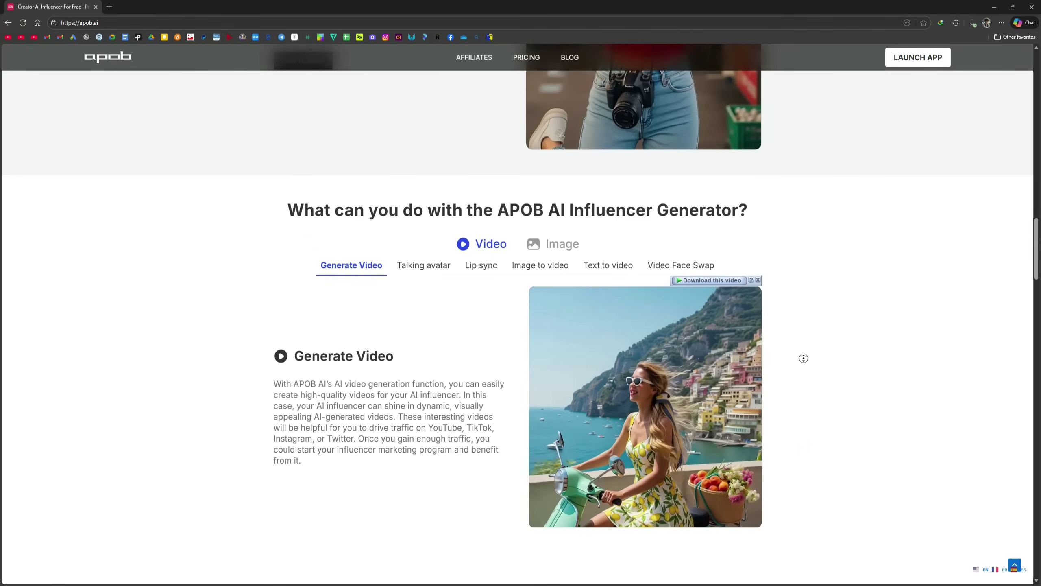
{"action": "scroll", "coordinate": [812, 228], "scroll_direction": "up", "scroll_amount": 2}
{"action": "scroll", "coordinate": [812, 227], "scroll_direction": "up", "scroll_amount": 10}
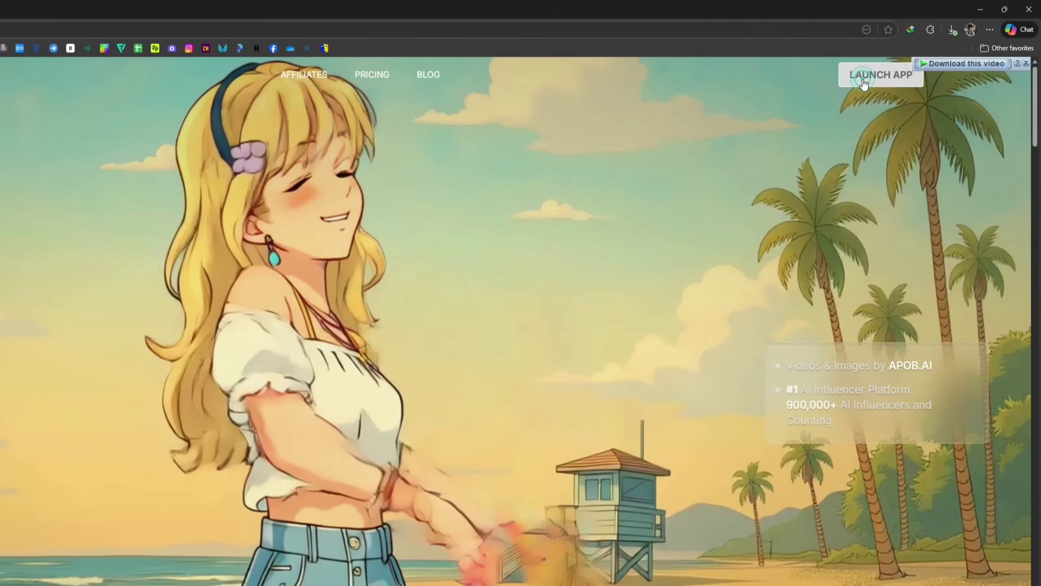
Launch the APOB web app and sign in with a Google account.
{"action": "left_click", "coordinate": [862, 79]}
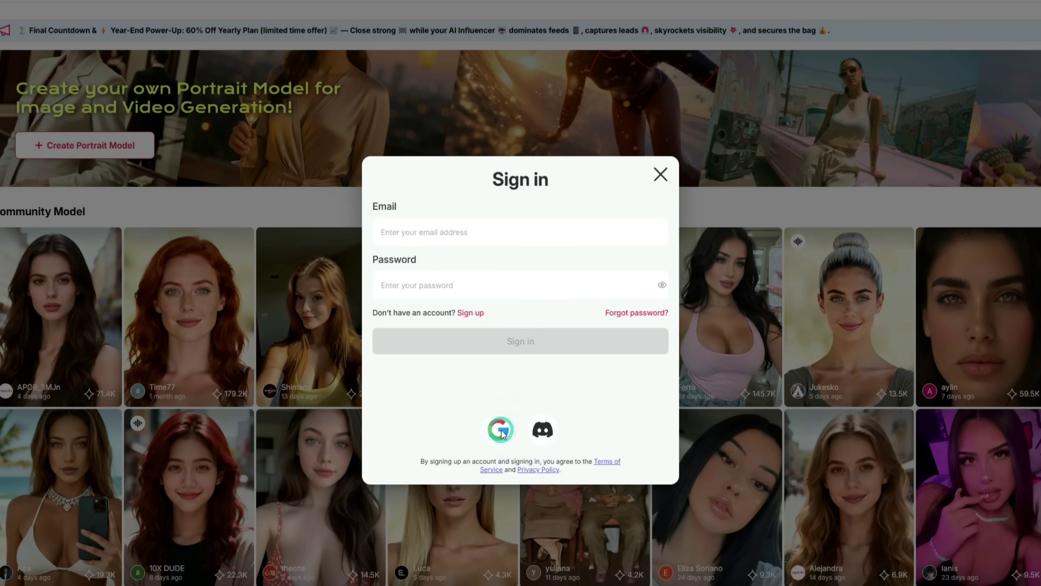
{"action": "left_click", "coordinate": [501, 429]}
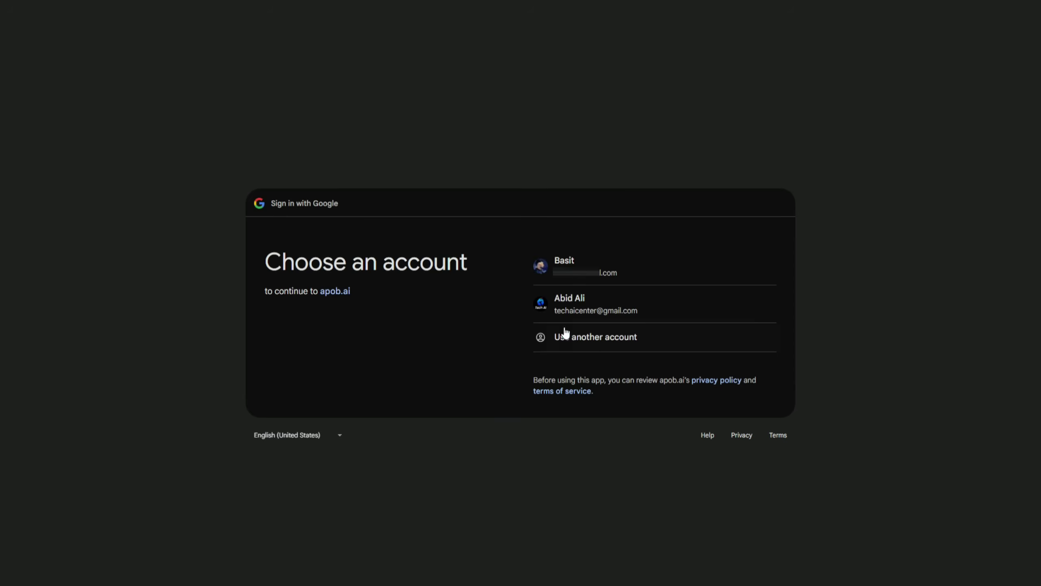
{"action": "left_click", "coordinate": [572, 312]}
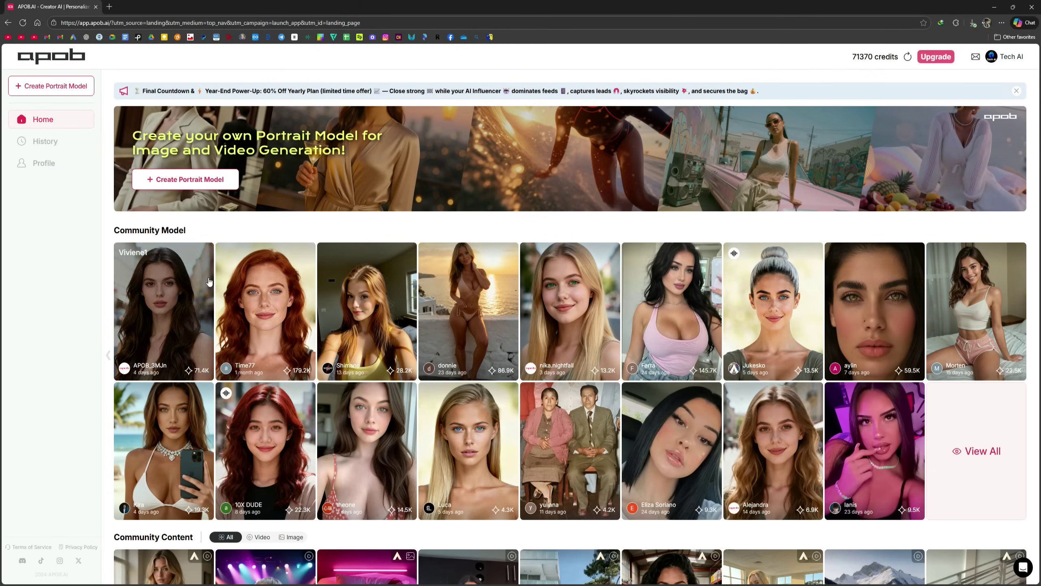
{"action": "scroll", "coordinate": [795, 348], "scroll_direction": "down", "scroll_amount": 2}
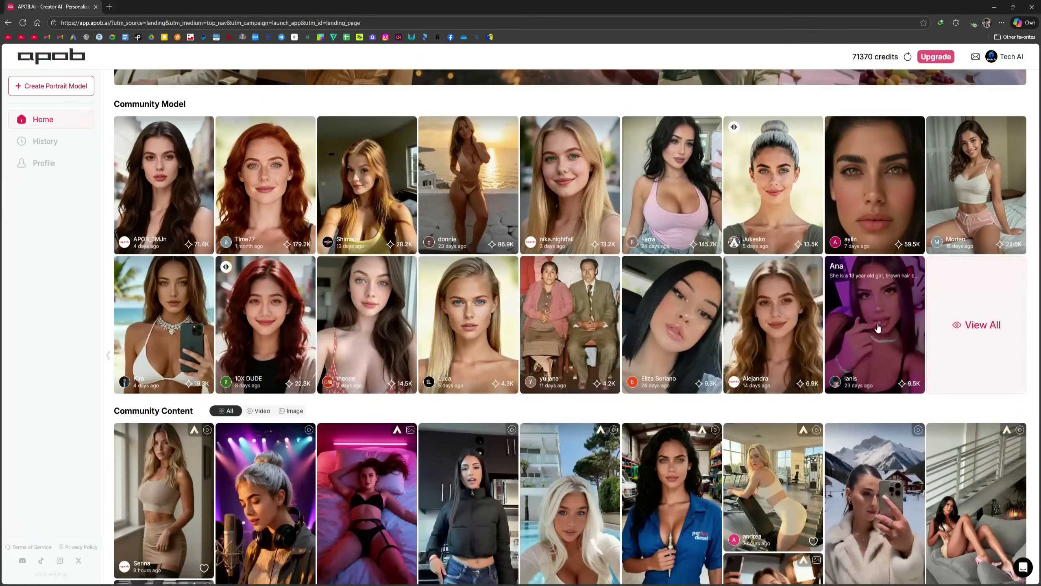
{"action": "scroll", "coordinate": [383, 317], "scroll_direction": "down", "scroll_amount": 2}
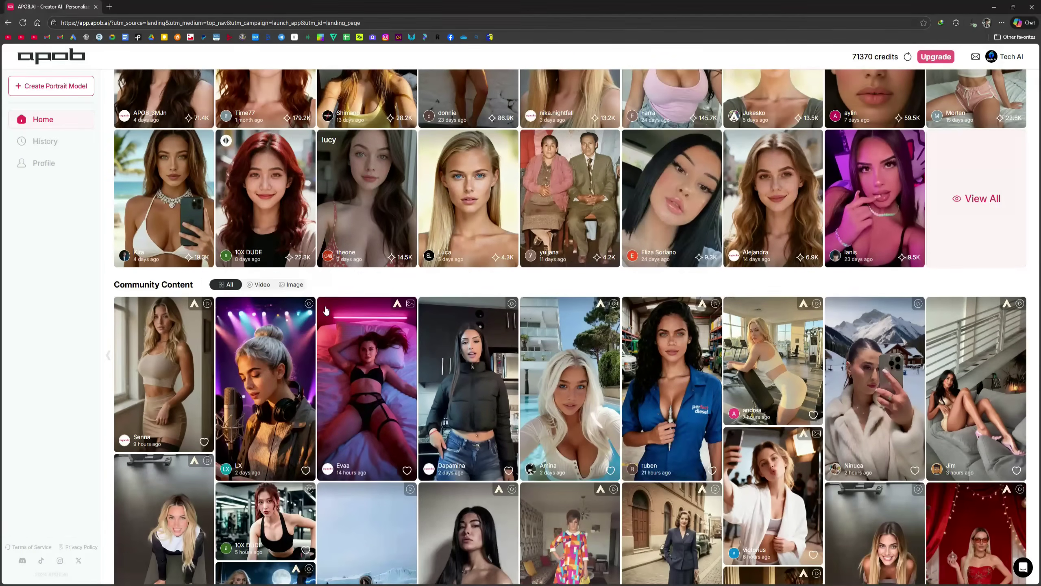
{"action": "scroll", "coordinate": [326, 310], "scroll_direction": "down", "scroll_amount": 2}
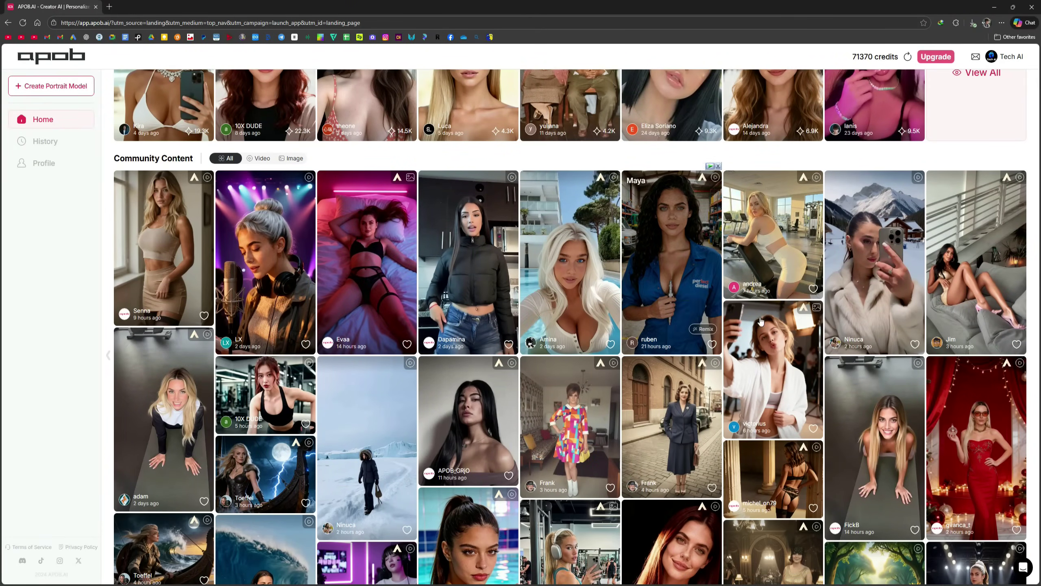
{"action": "scroll", "coordinate": [903, 356], "scroll_direction": "down", "scroll_amount": 1}
{"action": "scroll", "coordinate": [903, 356], "scroll_direction": "down", "scroll_amount": 5}
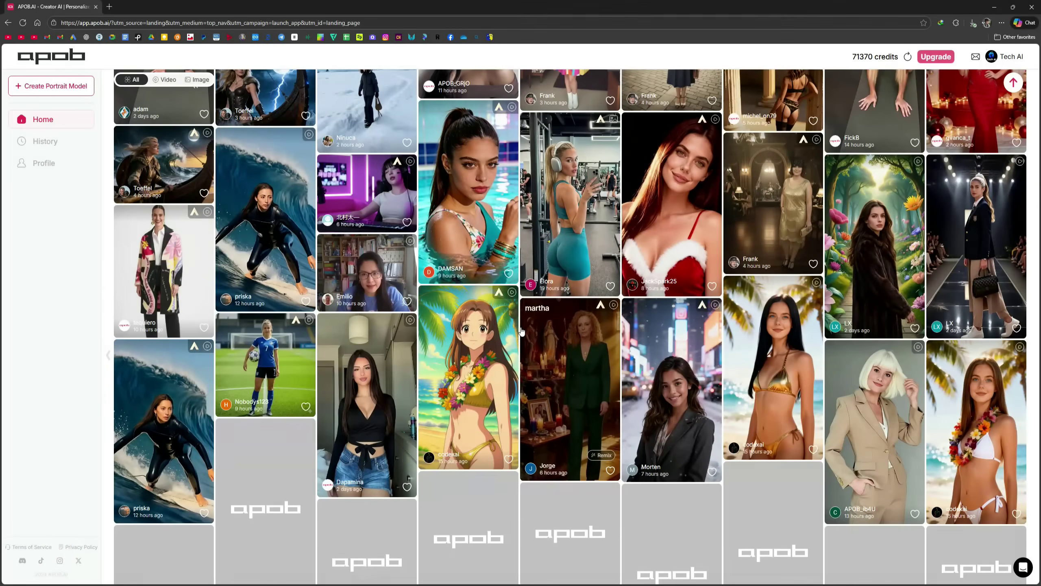
{"action": "scroll", "coordinate": [521, 329], "scroll_direction": "down", "scroll_amount": 1}
{"action": "scroll", "coordinate": [703, 333], "scroll_direction": "down", "scroll_amount": 2}
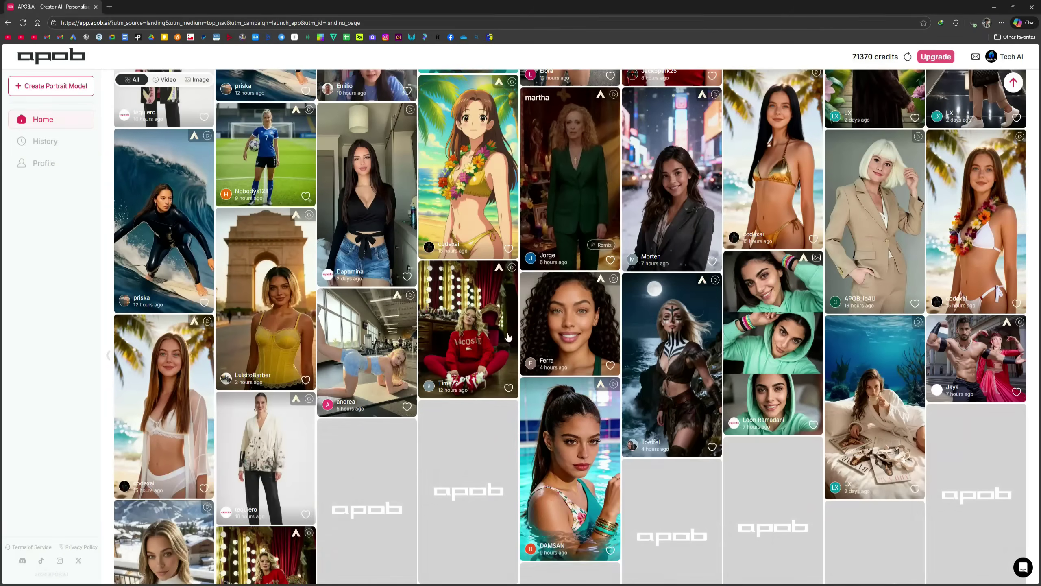
{"action": "scroll", "coordinate": [704, 333], "scroll_direction": "up", "scroll_amount": 3}
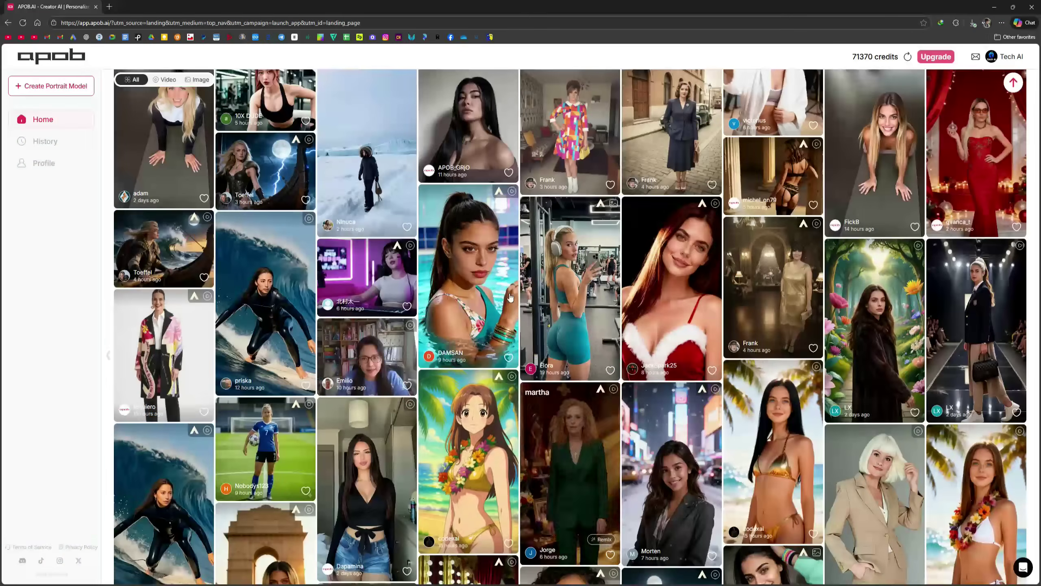
{"action": "scroll", "coordinate": [618, 317], "scroll_direction": "up", "scroll_amount": 3}
{"action": "scroll", "coordinate": [510, 297], "scroll_direction": "up", "scroll_amount": 3}
{"action": "scroll", "coordinate": [511, 297], "scroll_direction": "up", "scroll_amount": 3}
{"action": "scroll", "coordinate": [510, 297], "scroll_direction": "up", "scroll_amount": 2}
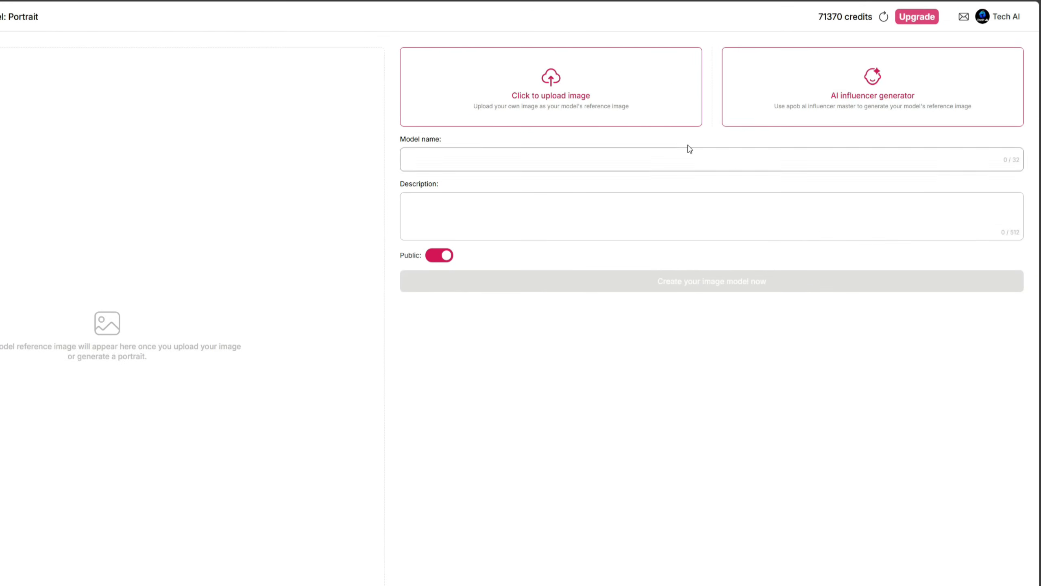
Choose the AI influencer generator card for the new portrait model's reference image.
{"action": "left_click", "coordinate": [838, 98]}
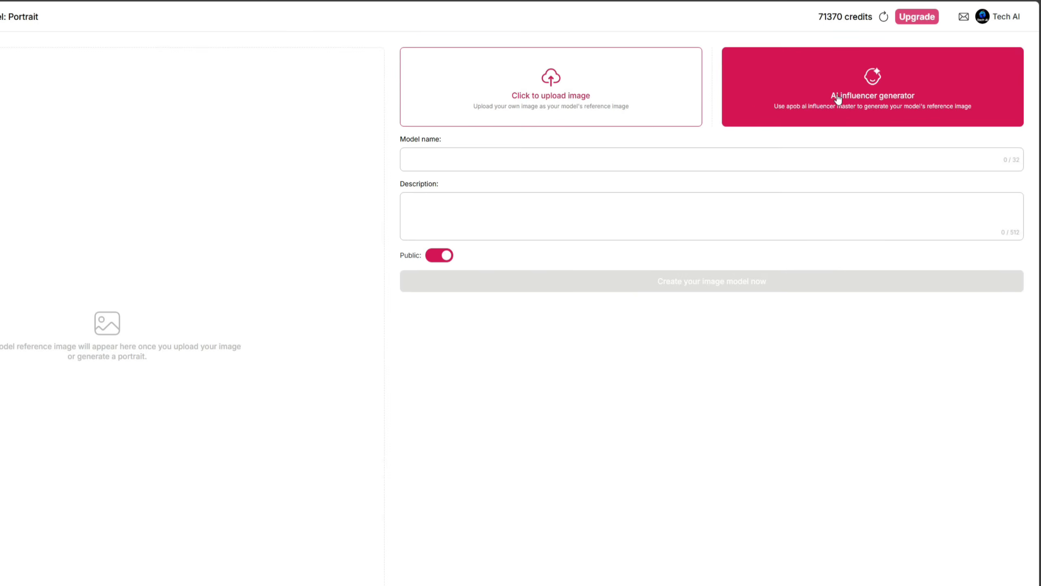
{"action": "left_click", "coordinate": [838, 98]}
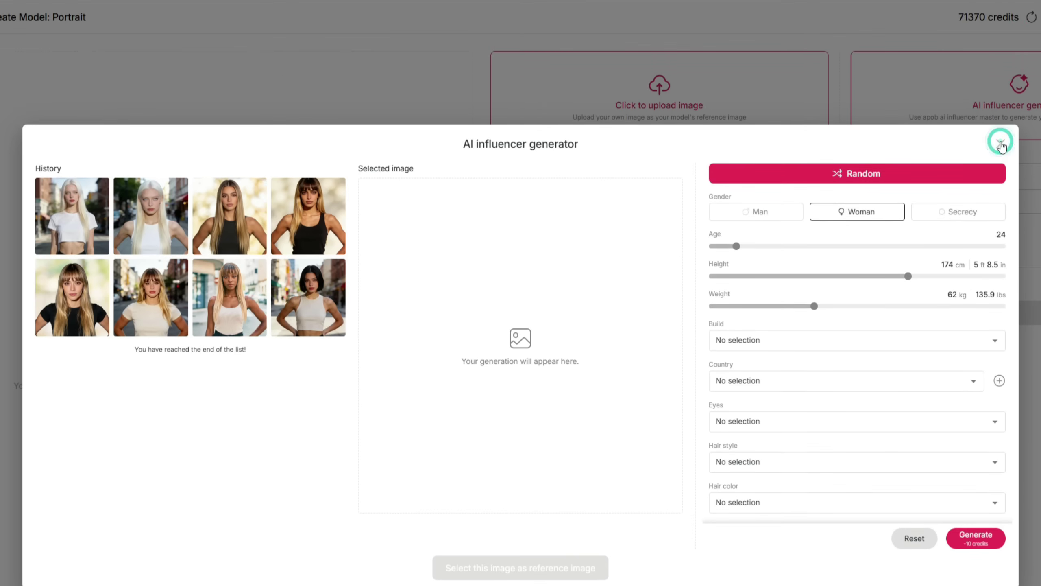
Close the generator and upload the blonde woman's photo (image 1) as reference.
{"action": "left_click", "coordinate": [1001, 146]}
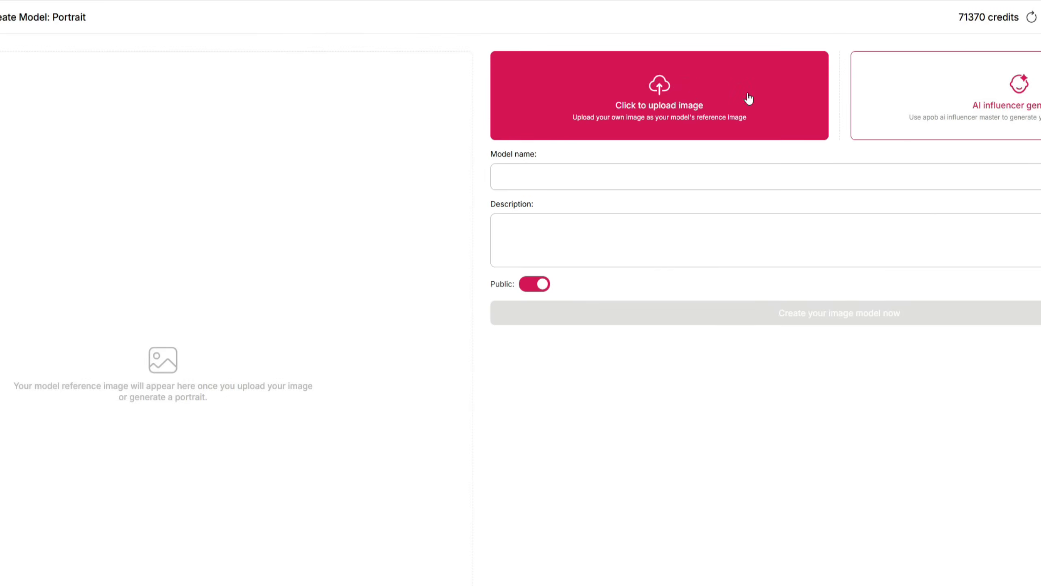
{"action": "left_click", "coordinate": [686, 94]}
{"action": "left_click", "coordinate": [529, 360]}
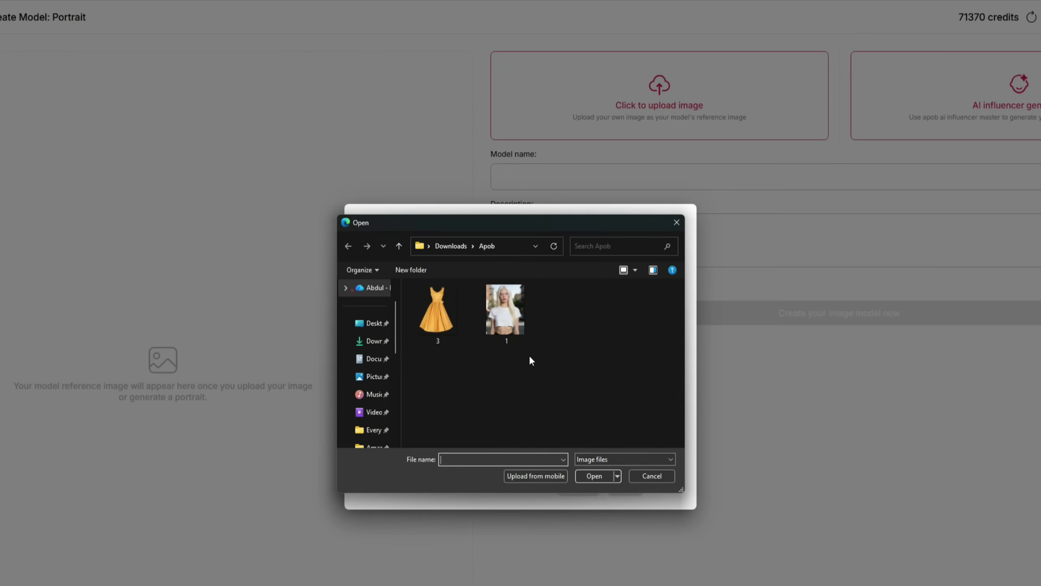
{"action": "double_click", "coordinate": [507, 310]}
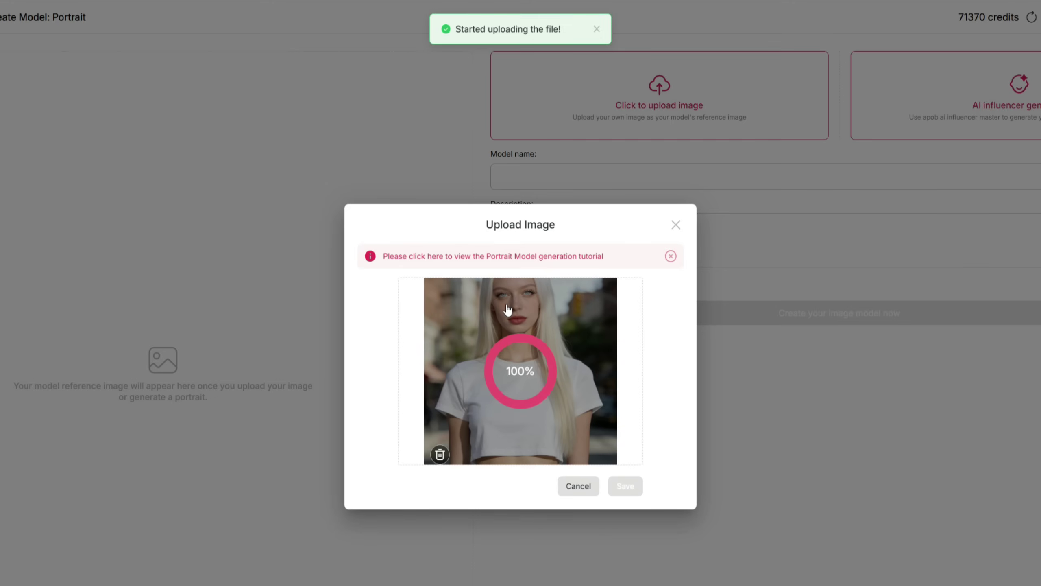
{"action": "left_click", "coordinate": [620, 485]}
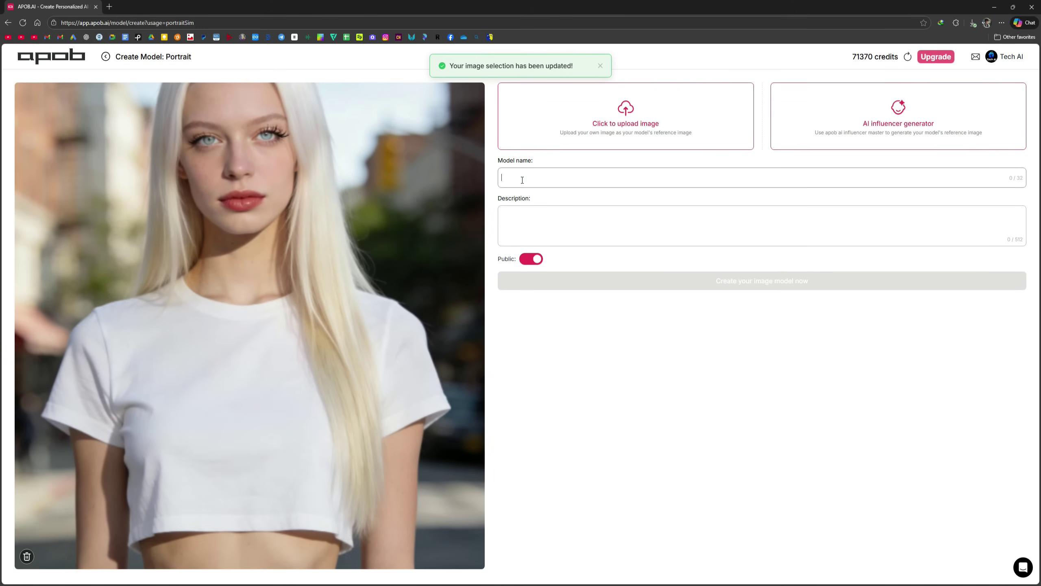
{"action": "type", "text": "Mia"}
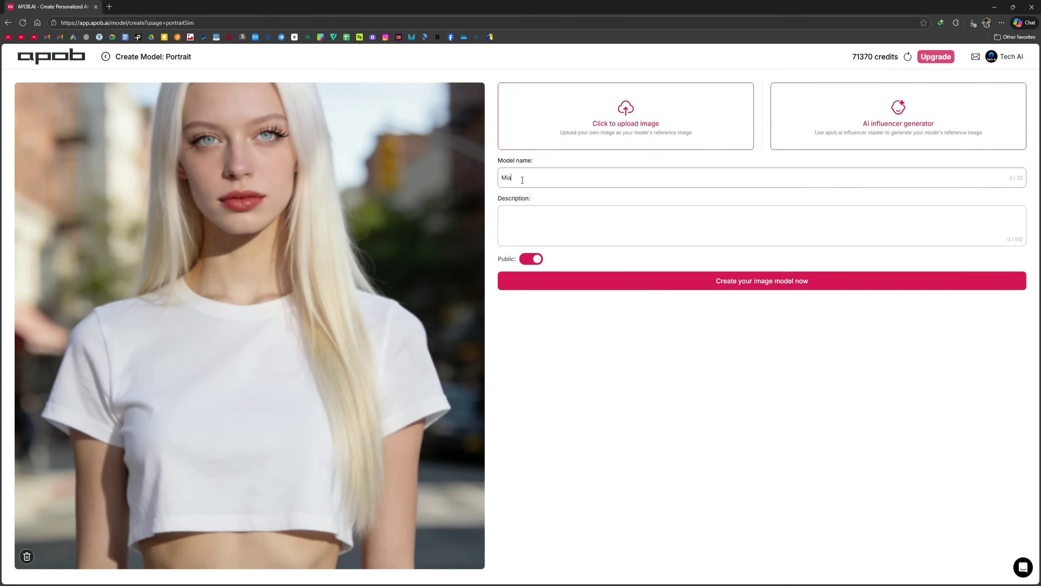
Paste the appearance description and create the image model named 'Mia'.
{"action": "left_click", "coordinate": [525, 213]}
{"action": "type", "text": "A striking 20-year-old American woman with a petite build and long, straight platinum-blonde hair that falls past her shoulders. She has very fair, almost porcelain skin and light, albino-like eyes that stand out against her delicate features. Wearing a simple white cropped T-shirt and black bottoms, she stands confidently in the middle of a sunlit city street, giving off a modern, minimalist, and slightly ethereal vibe."}
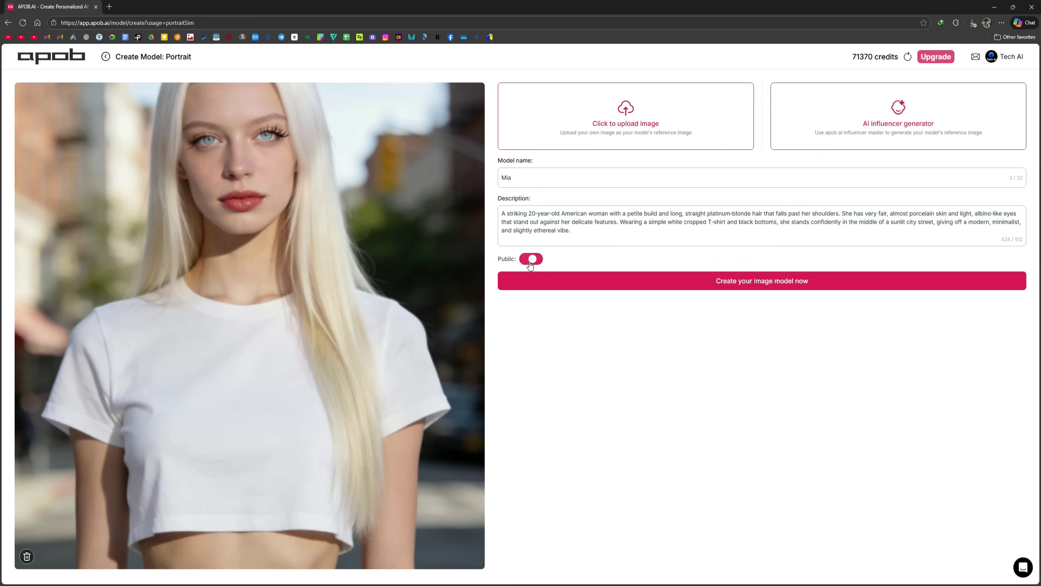
{"action": "left_click", "coordinate": [736, 287]}
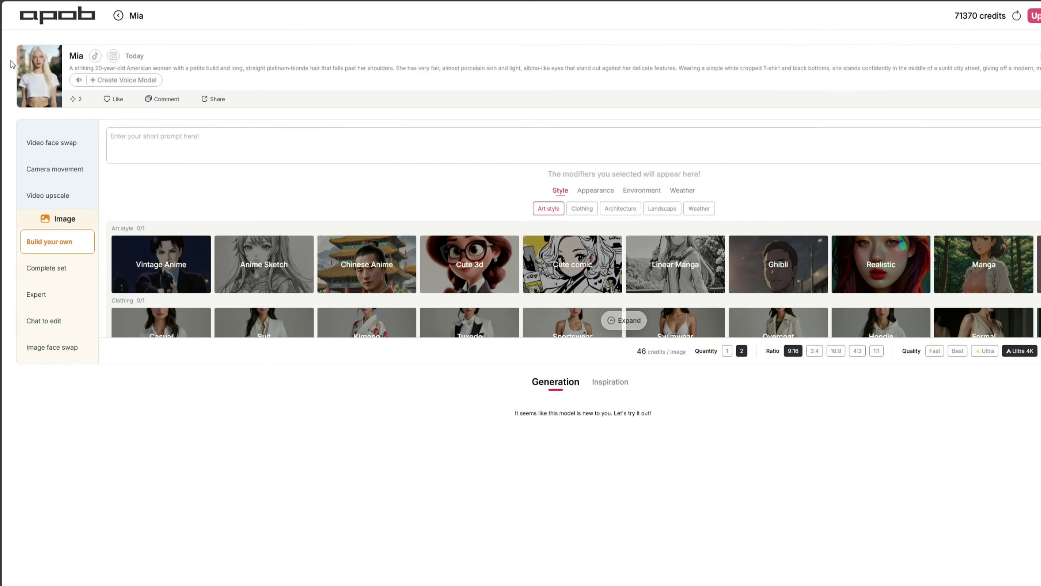
Add the Waterfall landscape modifier and generate two Ultra 4K images of Mia.
{"action": "left_click", "coordinate": [94, 56]}
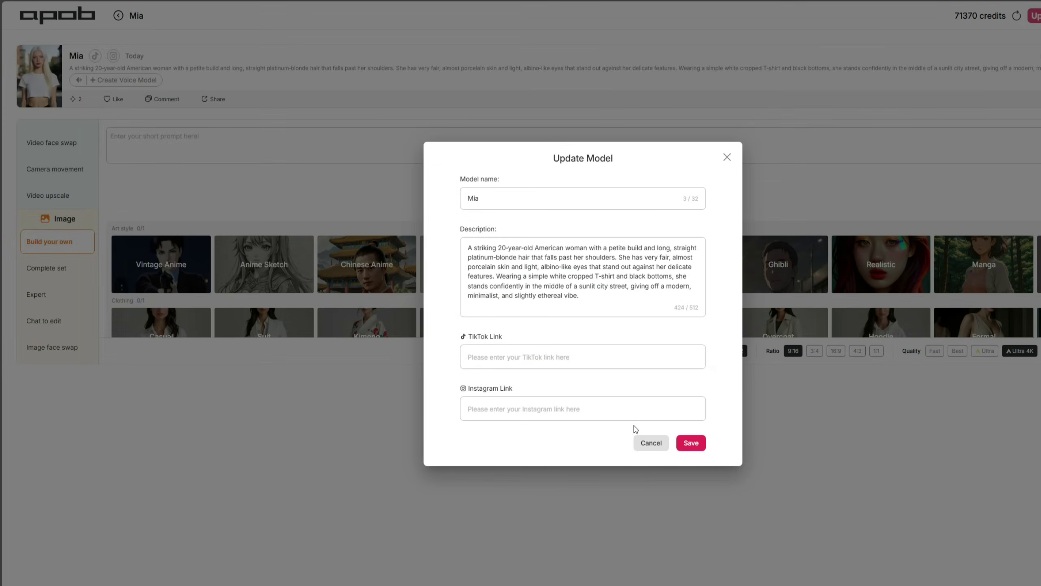
{"action": "left_click", "coordinate": [660, 445]}
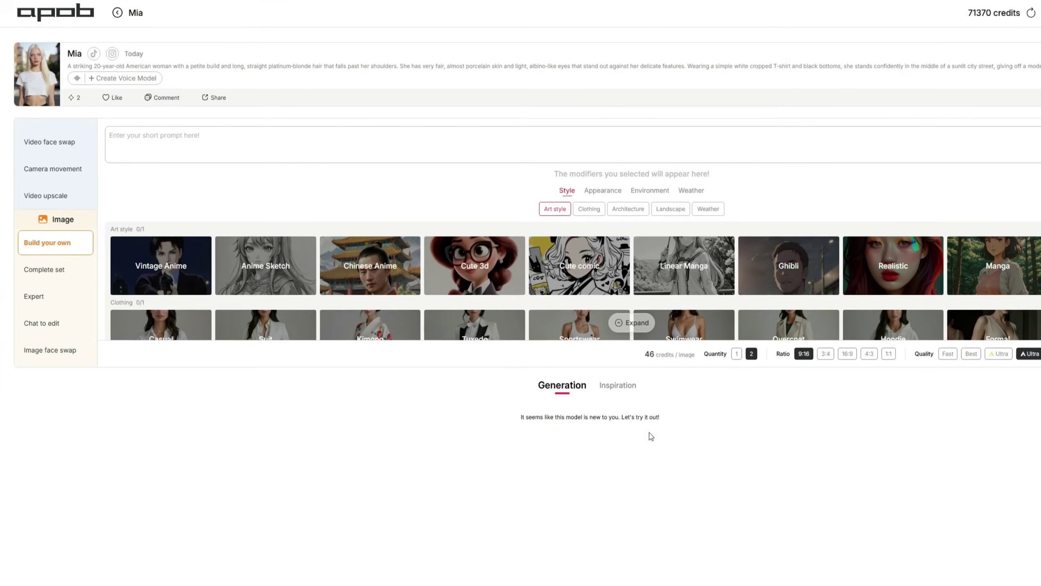
{"action": "left_click", "coordinate": [212, 124]}
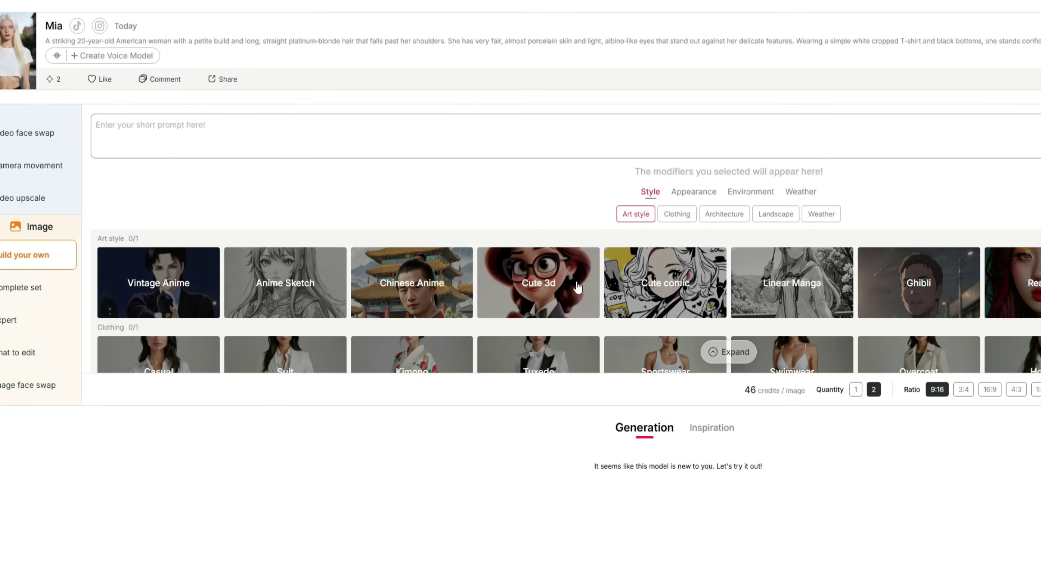
{"action": "scroll", "coordinate": [577, 287], "scroll_direction": "down", "scroll_amount": 2}
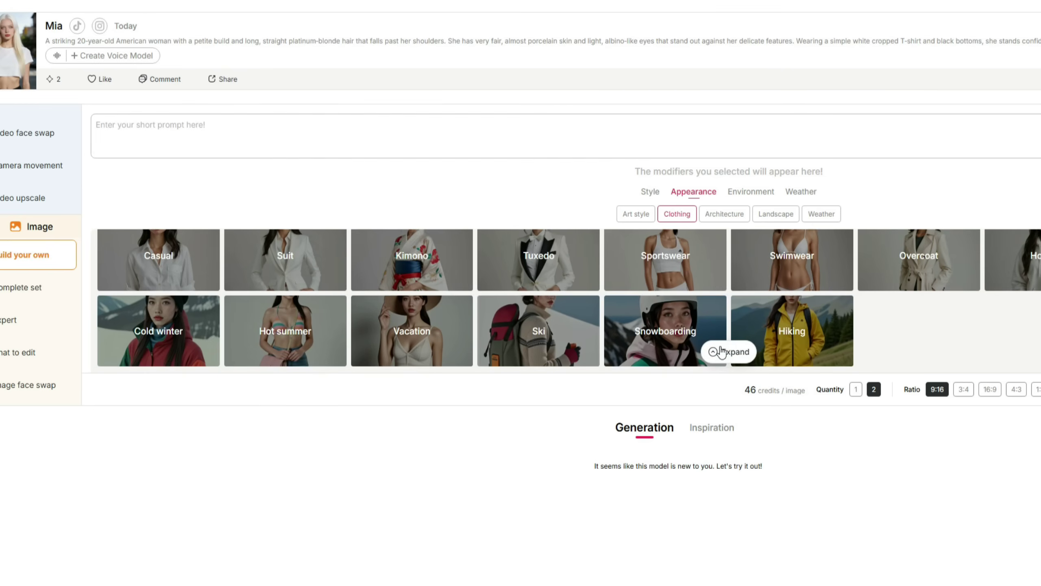
{"action": "left_click", "coordinate": [720, 352]}
{"action": "scroll", "coordinate": [350, 319], "scroll_direction": "down", "scroll_amount": 3}
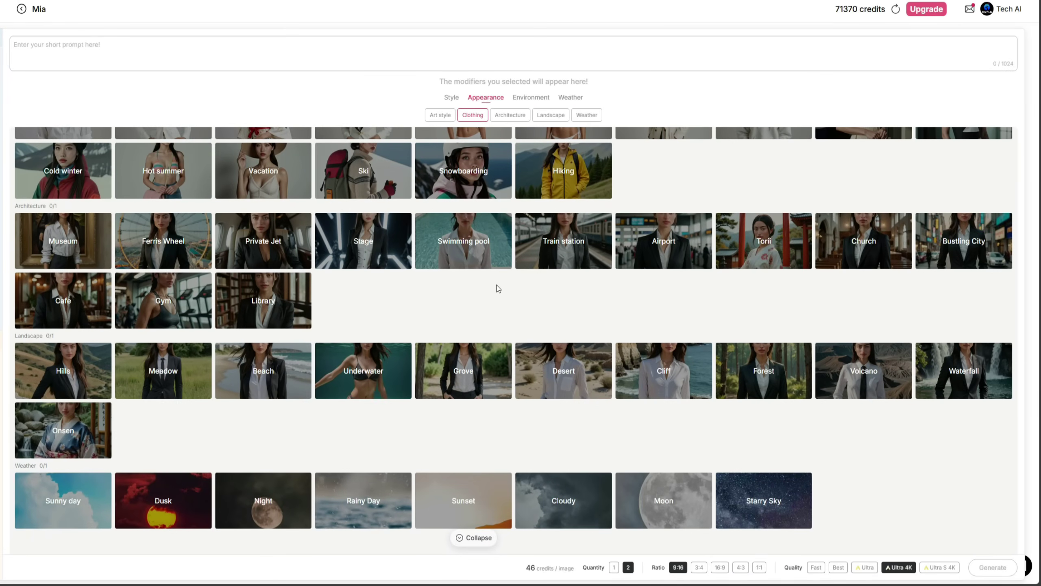
{"action": "left_click", "coordinate": [948, 373]}
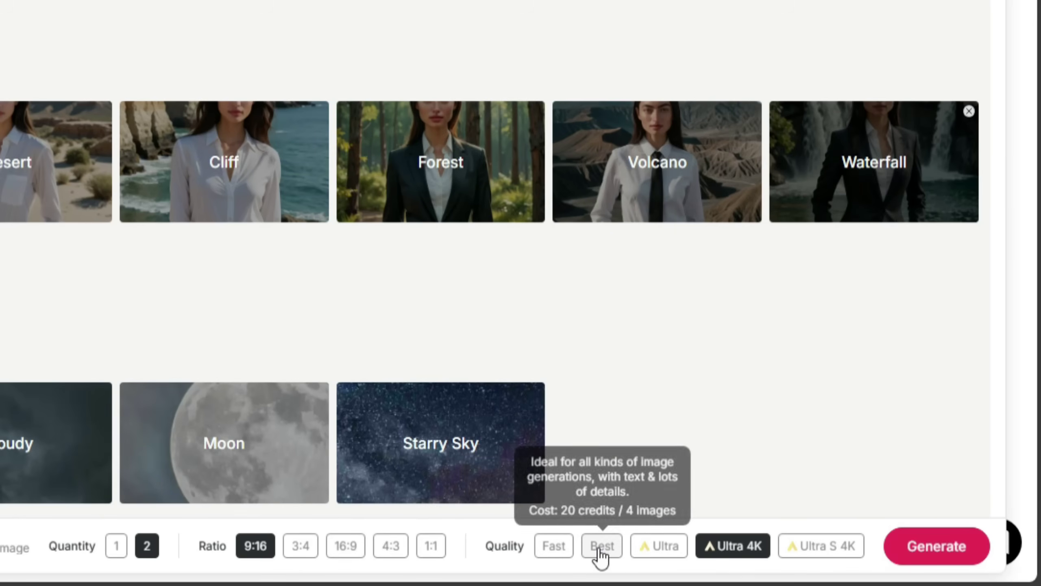
{"action": "left_click", "coordinate": [735, 549]}
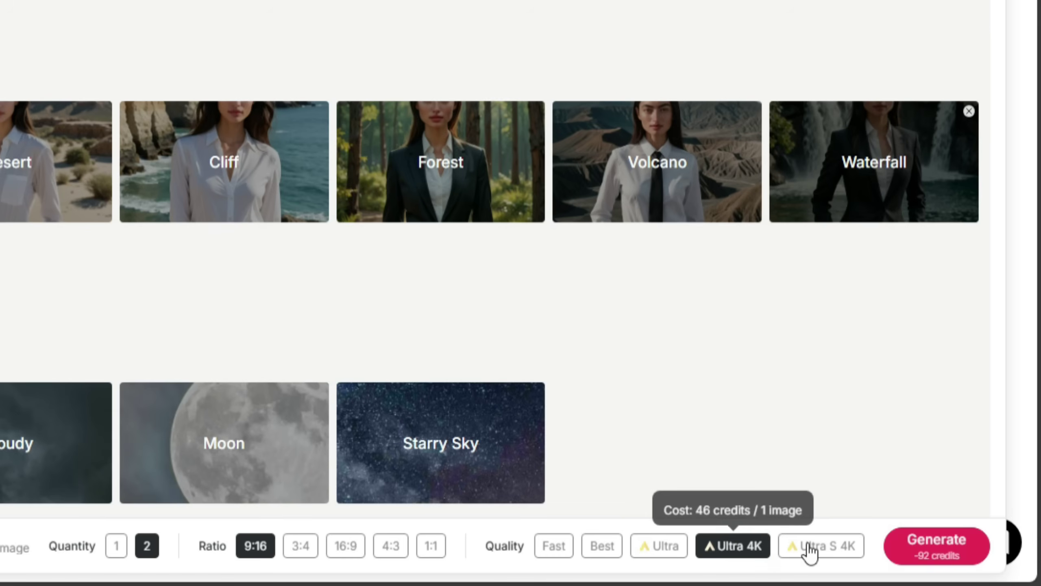
{"action": "left_click", "coordinate": [937, 545]}
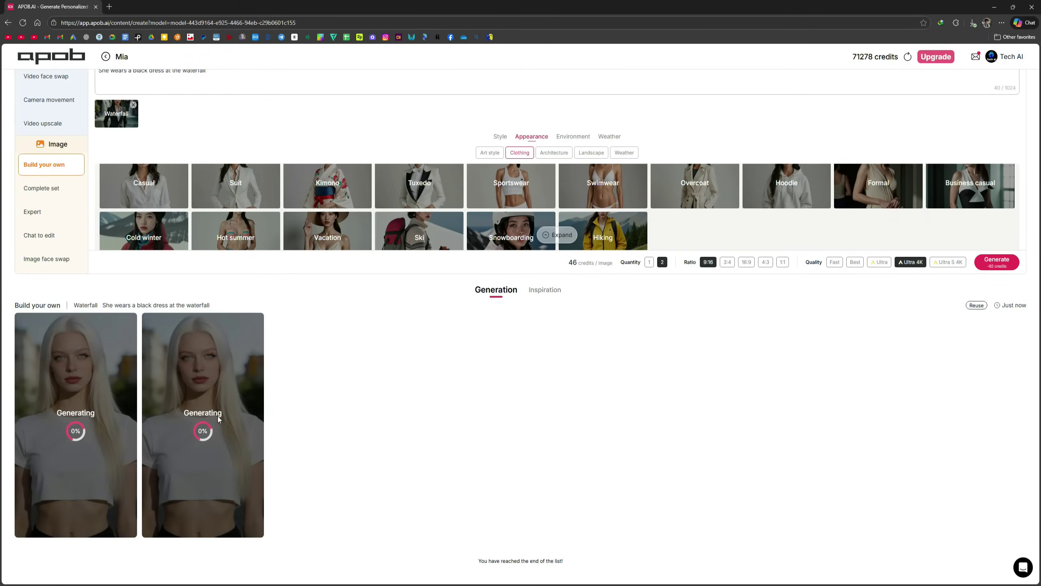
Enlarge the second waterfall image of Mia and download it.
{"action": "left_click", "coordinate": [198, 417]}
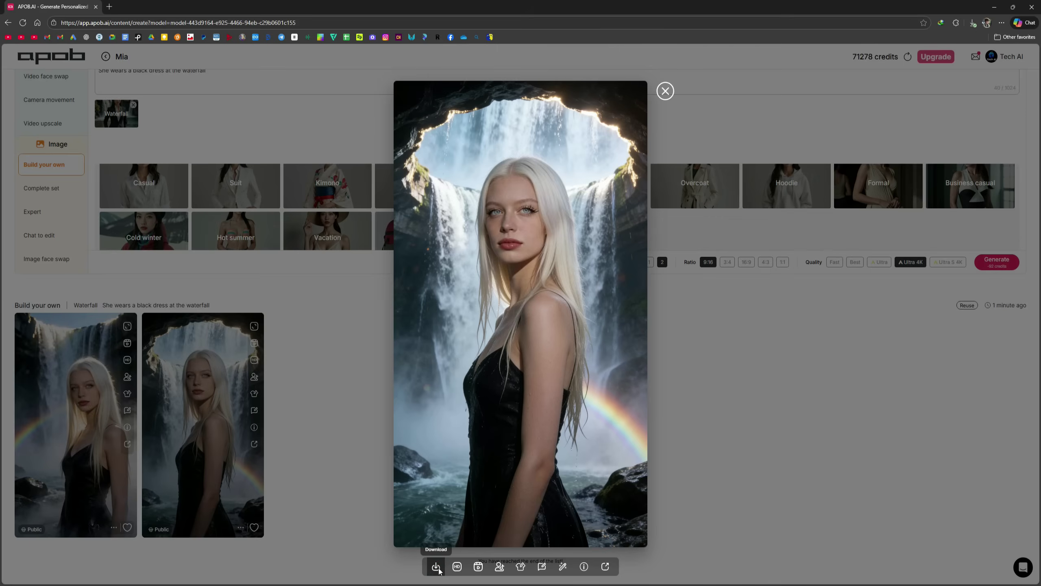
{"action": "left_click", "coordinate": [437, 568]}
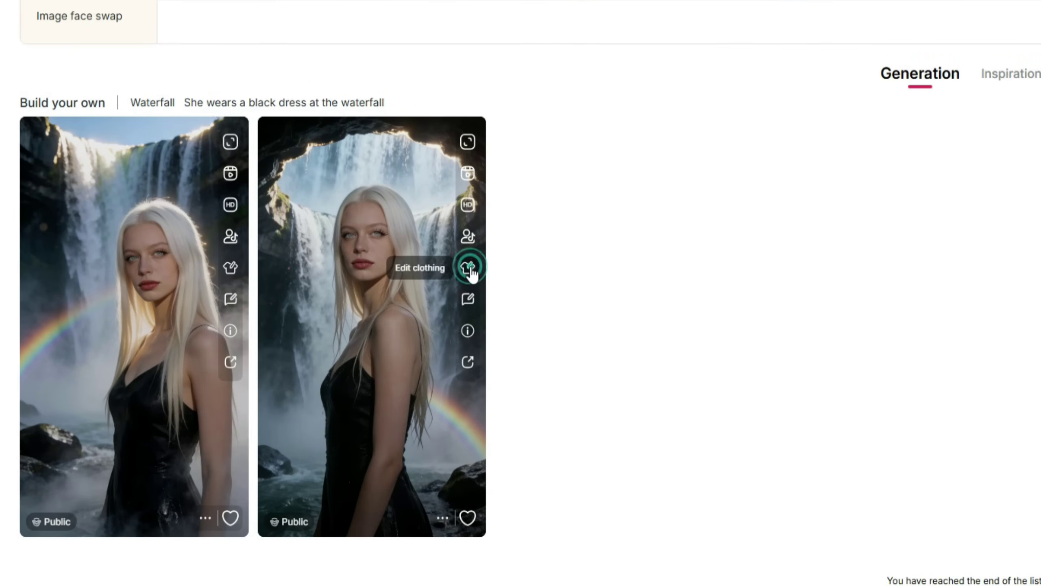
Swap the second image's black dress for the uploaded yellow dress and view the result.
{"action": "left_click", "coordinate": [470, 270]}
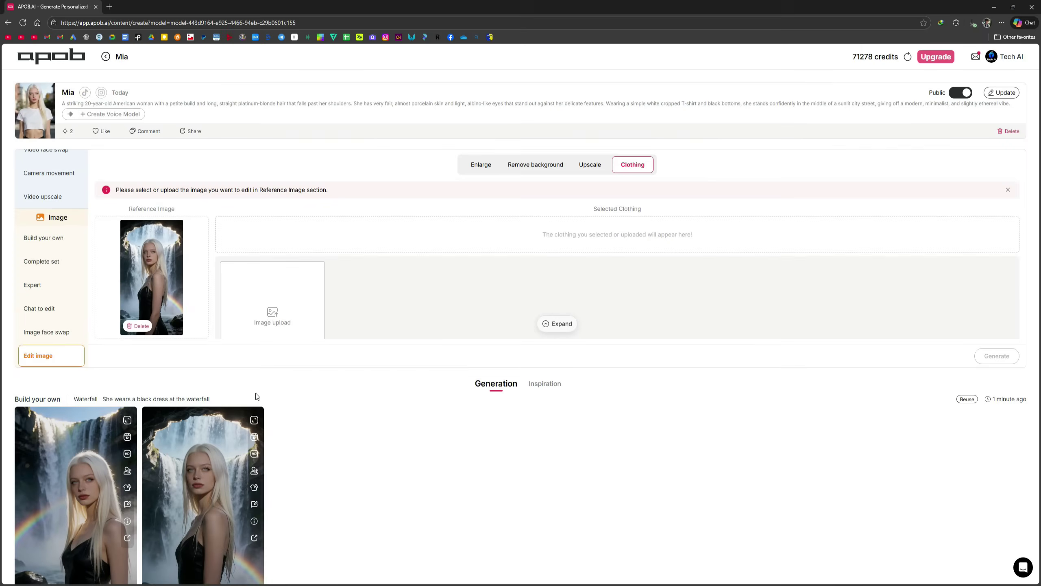
{"action": "left_click", "coordinate": [560, 326]}
{"action": "scroll", "coordinate": [423, 309], "scroll_direction": "down", "scroll_amount": 2}
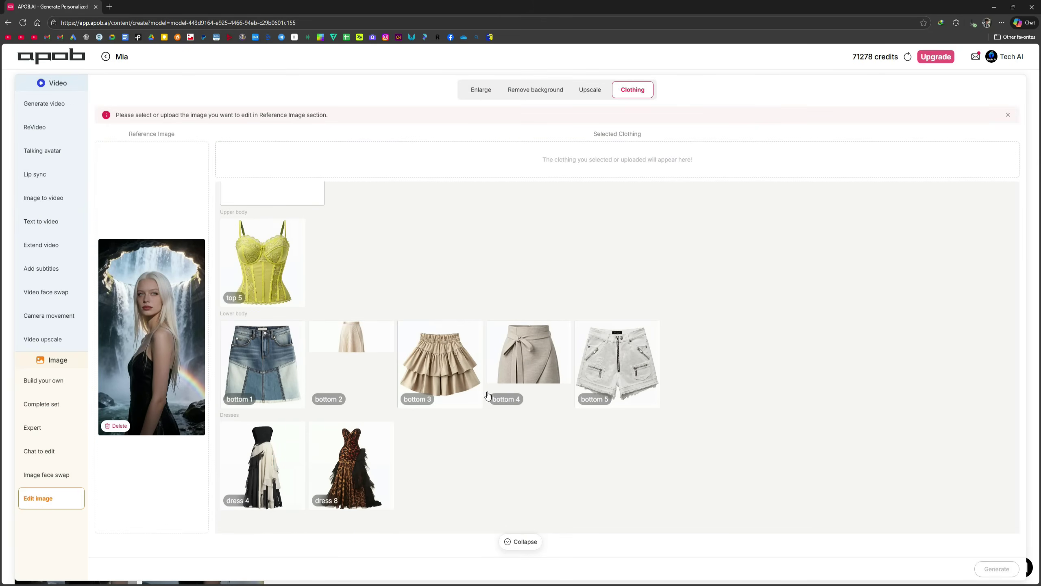
{"action": "scroll", "coordinate": [406, 329], "scroll_direction": "up", "scroll_amount": 2}
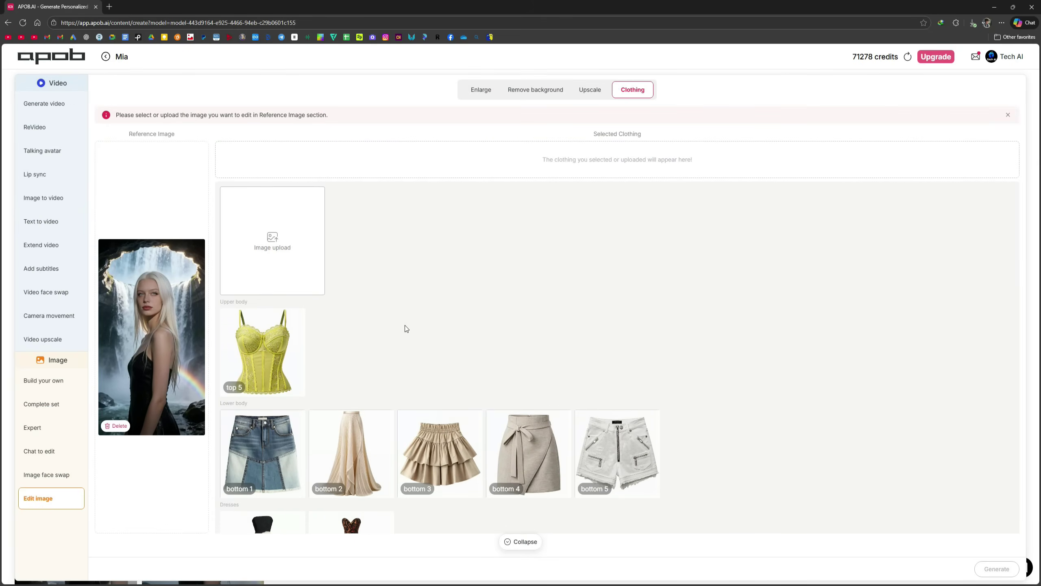
{"action": "left_click", "coordinate": [275, 240]}
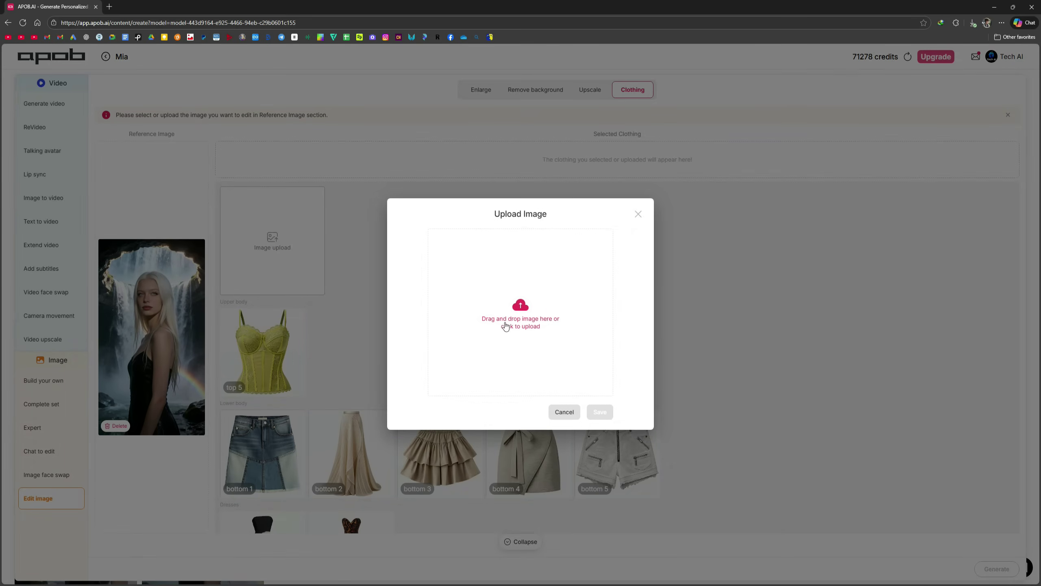
{"action": "left_click", "coordinate": [509, 324]}
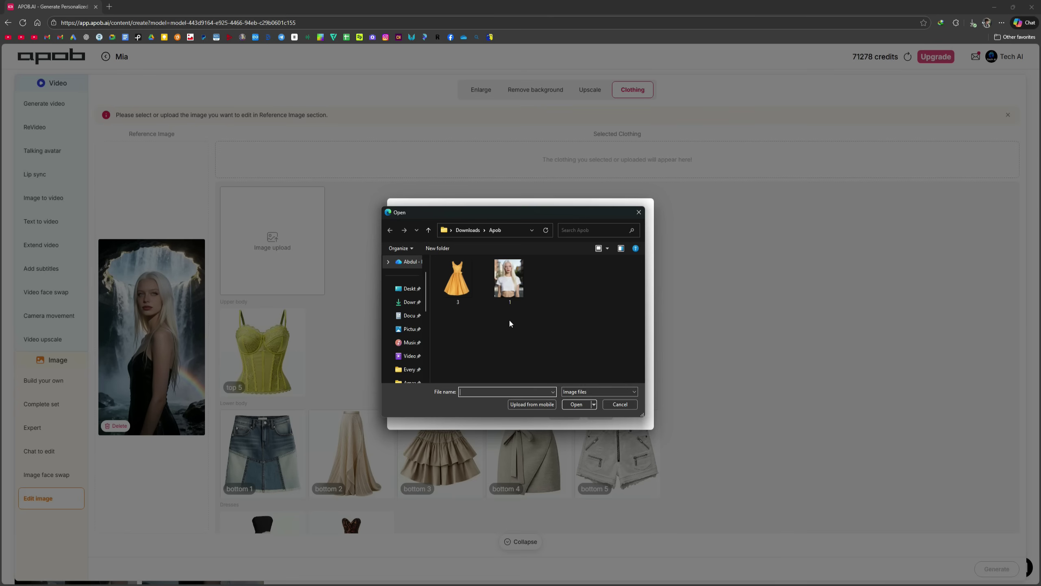
{"action": "double_click", "coordinate": [456, 291]}
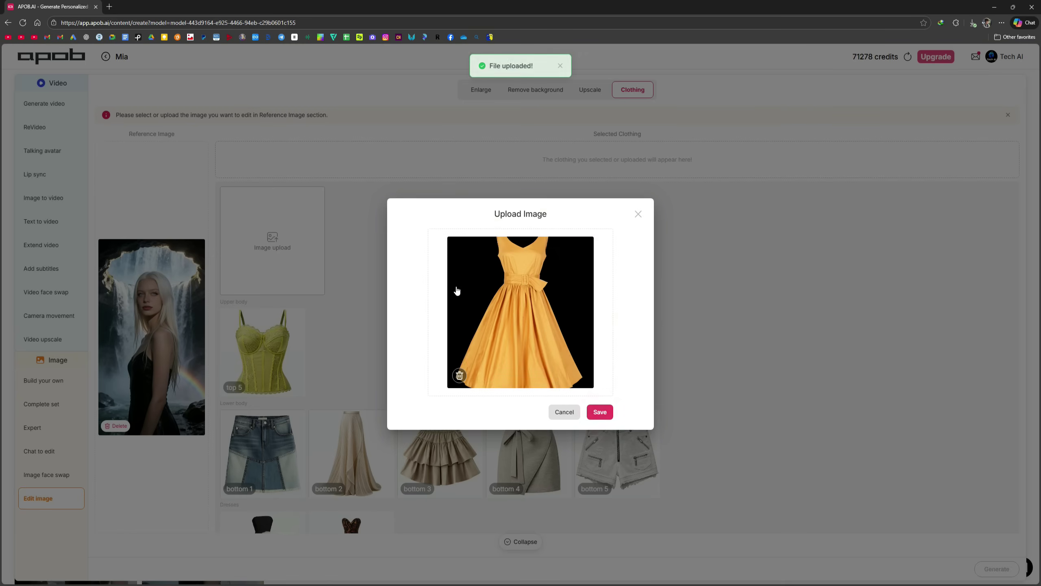
{"action": "left_click", "coordinate": [601, 412]}
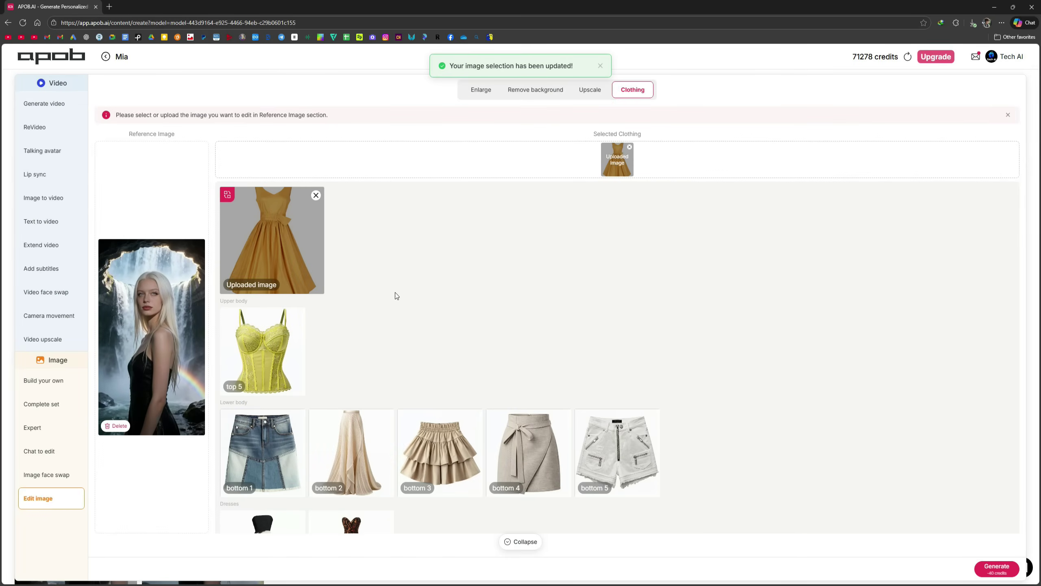
{"action": "scroll", "coordinate": [505, 357], "scroll_direction": "down", "scroll_amount": 1}
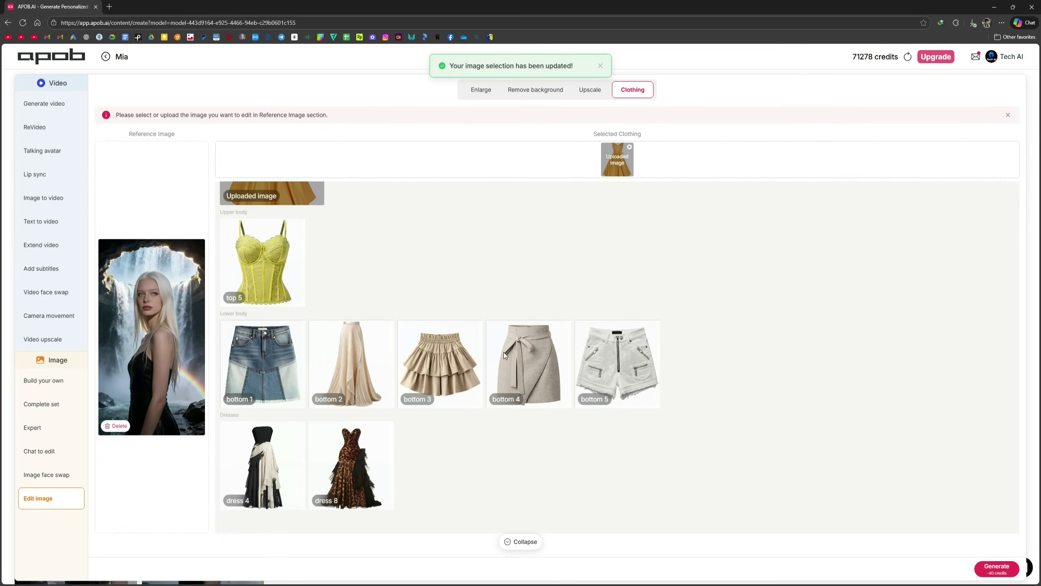
{"action": "left_click", "coordinate": [992, 572]}
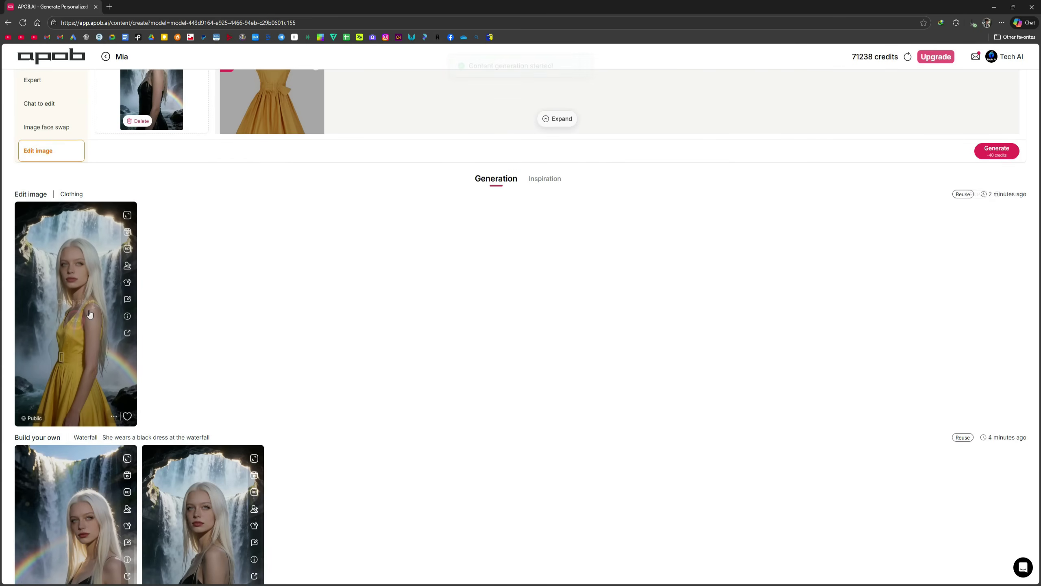
{"action": "left_click", "coordinate": [89, 313]}
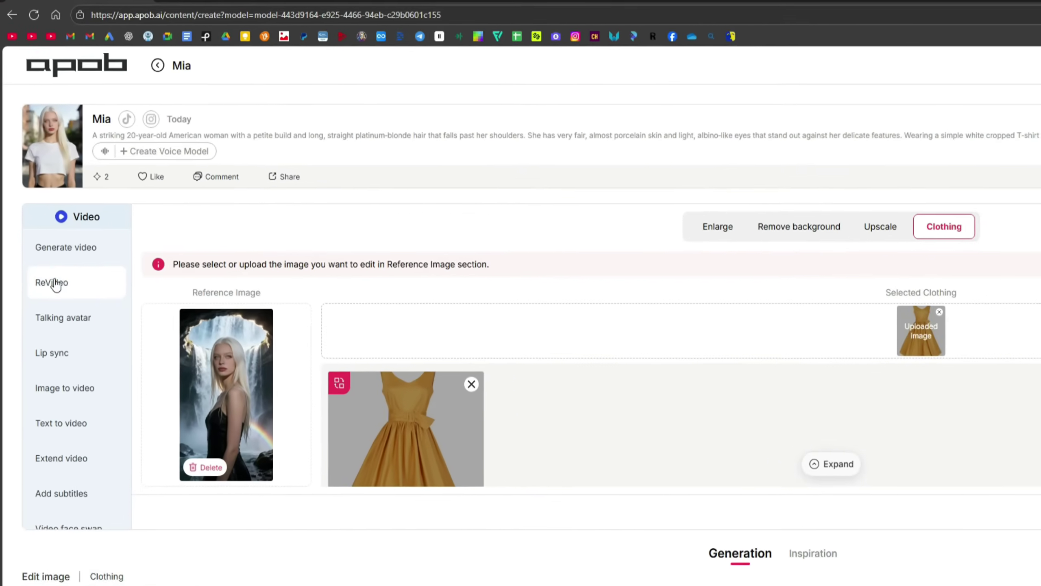
Upload the patterned-coat clip as the source video in ReCharacter.
{"action": "left_click", "coordinate": [55, 284]}
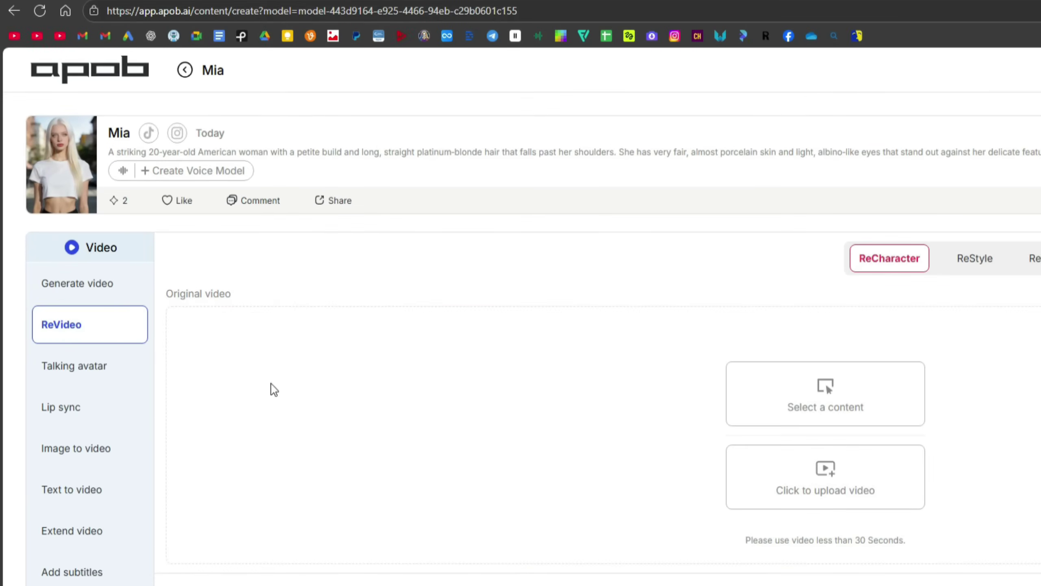
{"action": "left_click", "coordinate": [436, 321]}
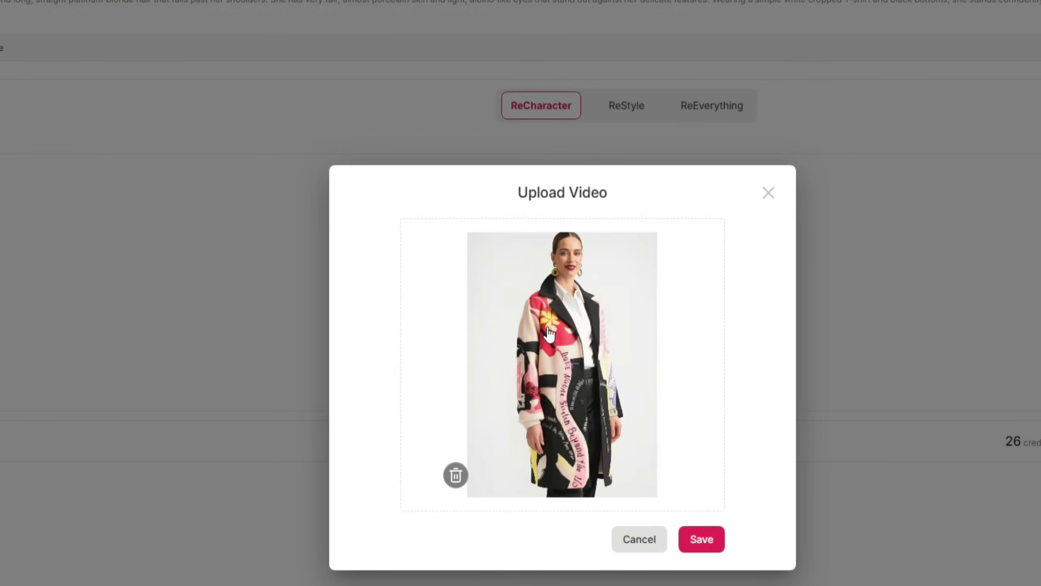
{"action": "left_click", "coordinate": [705, 546]}
Use the yellow-dress portrait as reference, generate the swapped video, and view it.
{"action": "left_click", "coordinate": [851, 291]}
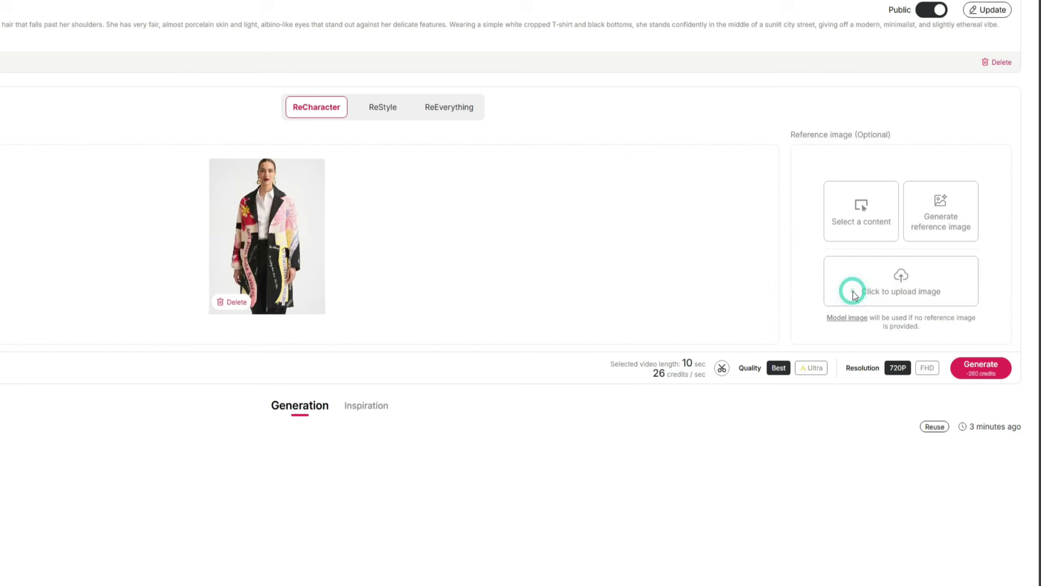
{"action": "left_click", "coordinate": [344, 303]}
{"action": "double_click", "coordinate": [248, 272]}
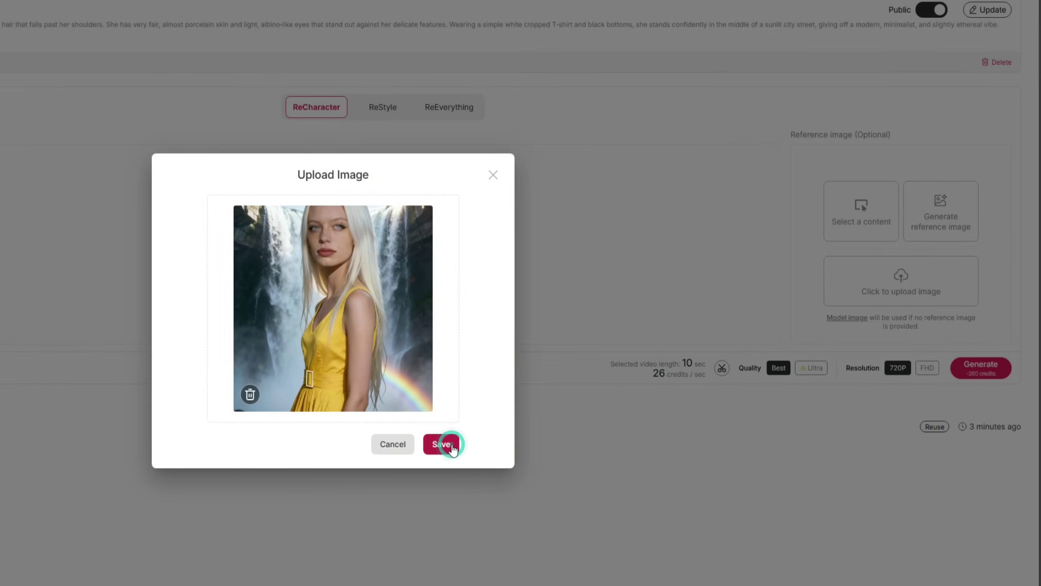
{"action": "left_click", "coordinate": [444, 444]}
{"action": "left_click", "coordinate": [989, 365]}
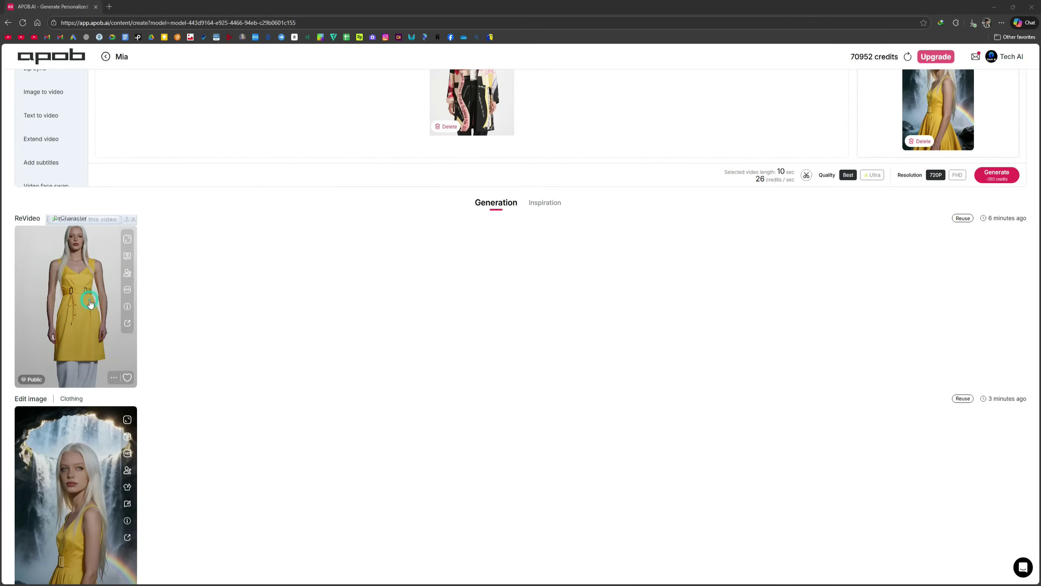
{"action": "left_click", "coordinate": [89, 303]}
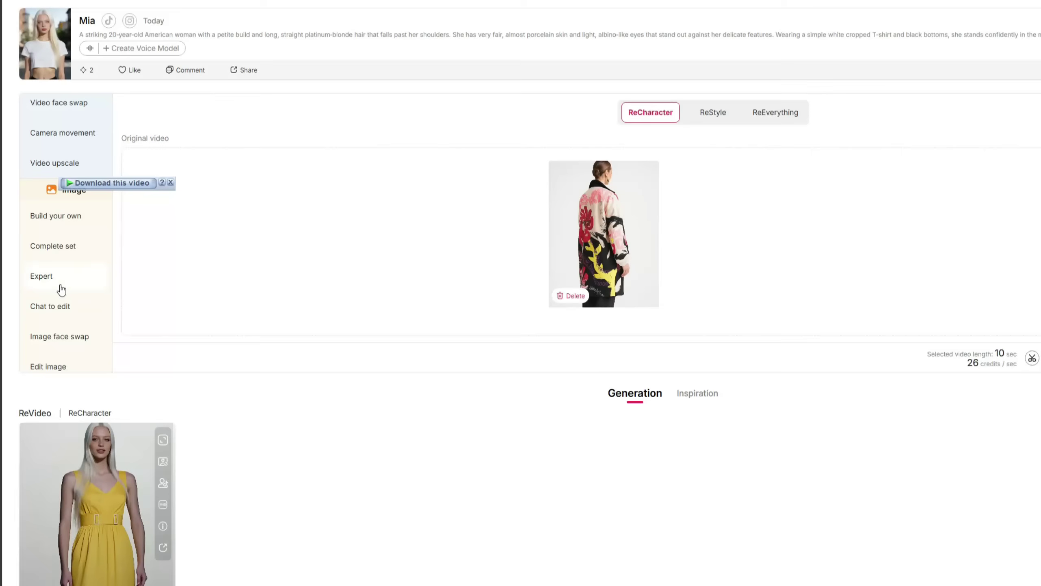
Chat-edit the yellow-dress waterfall photo into a black dress and view the result.
{"action": "left_click", "coordinate": [68, 307]}
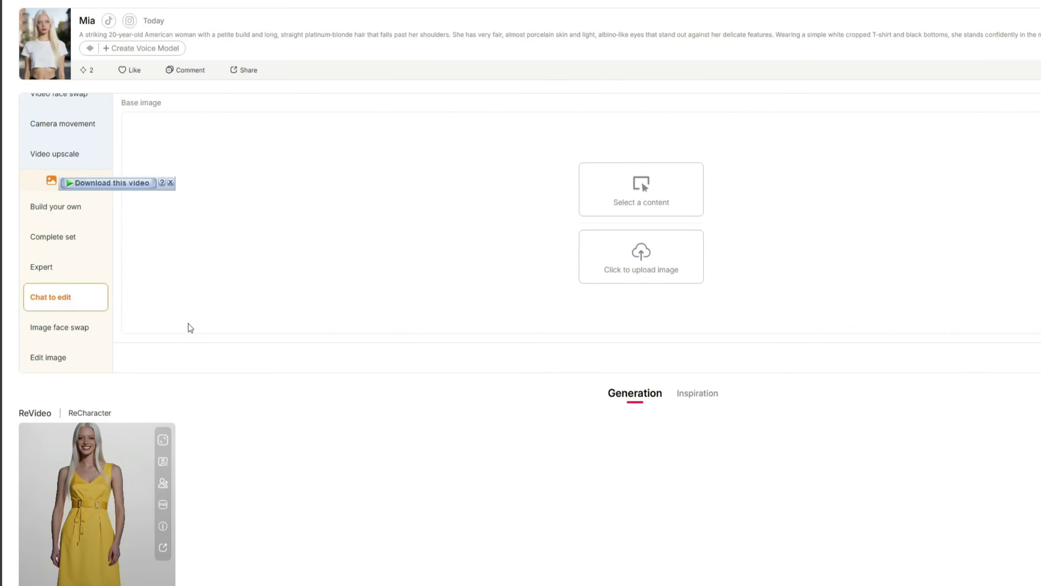
{"action": "left_click", "coordinate": [635, 259]}
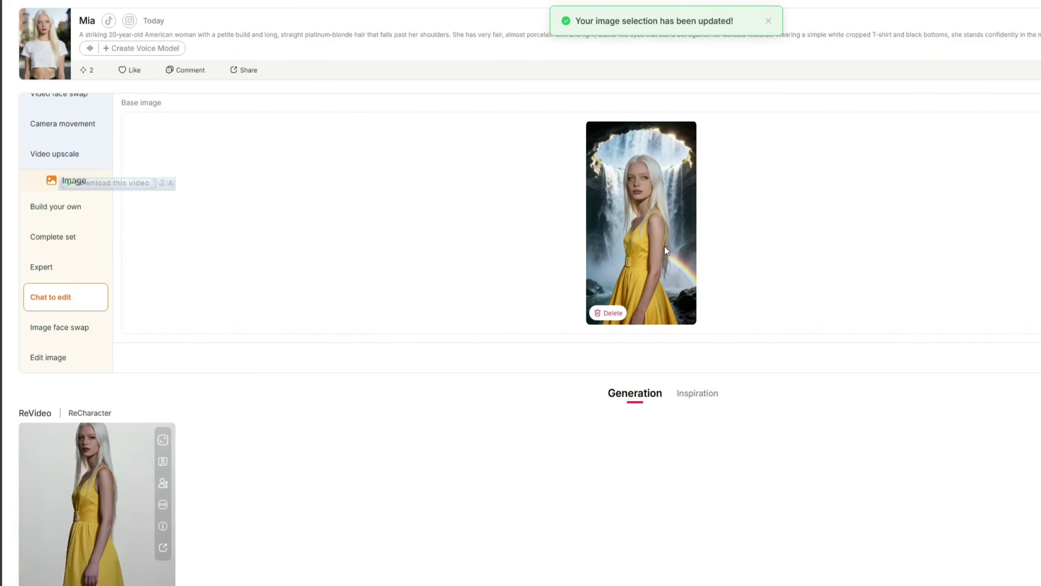
{"action": "left_click", "coordinate": [903, 140]}
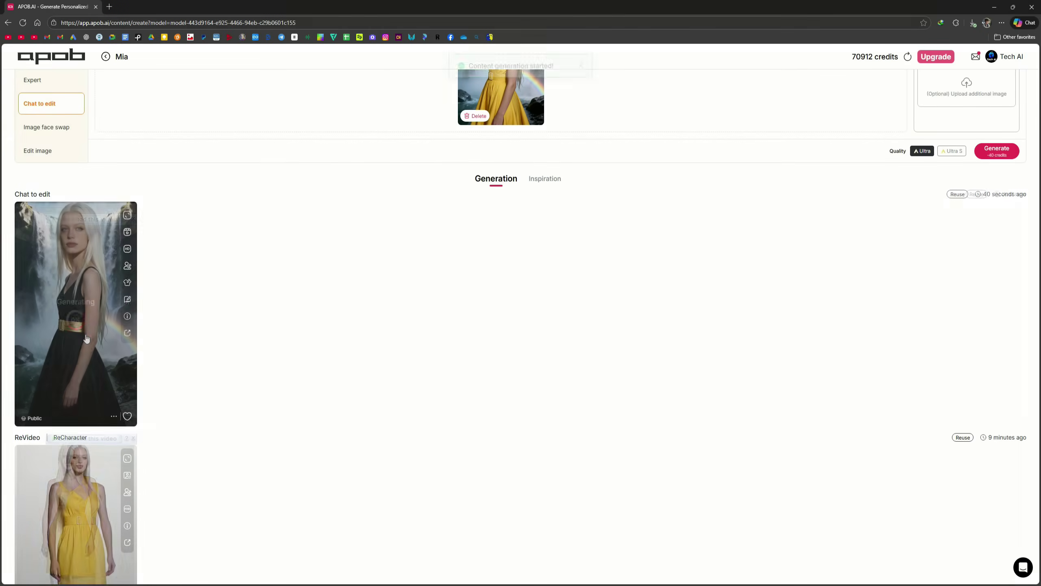
{"action": "left_click", "coordinate": [86, 334]}
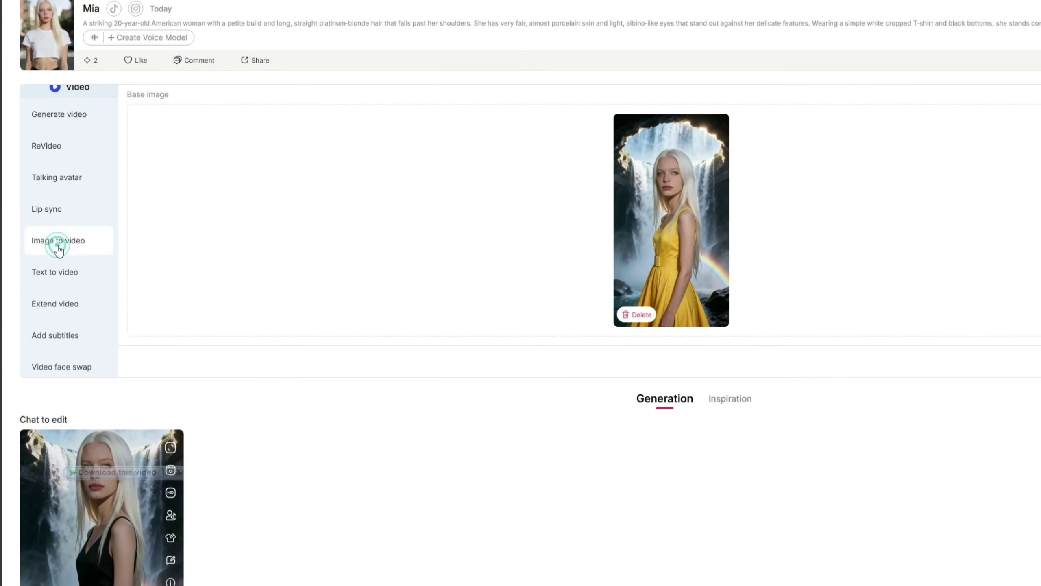
Generate a 3-second image-to-video clip from Mia's crop-top photo using the pasted sunlit-street description.
{"action": "left_click", "coordinate": [58, 249]}
{"action": "left_click", "coordinate": [578, 273]}
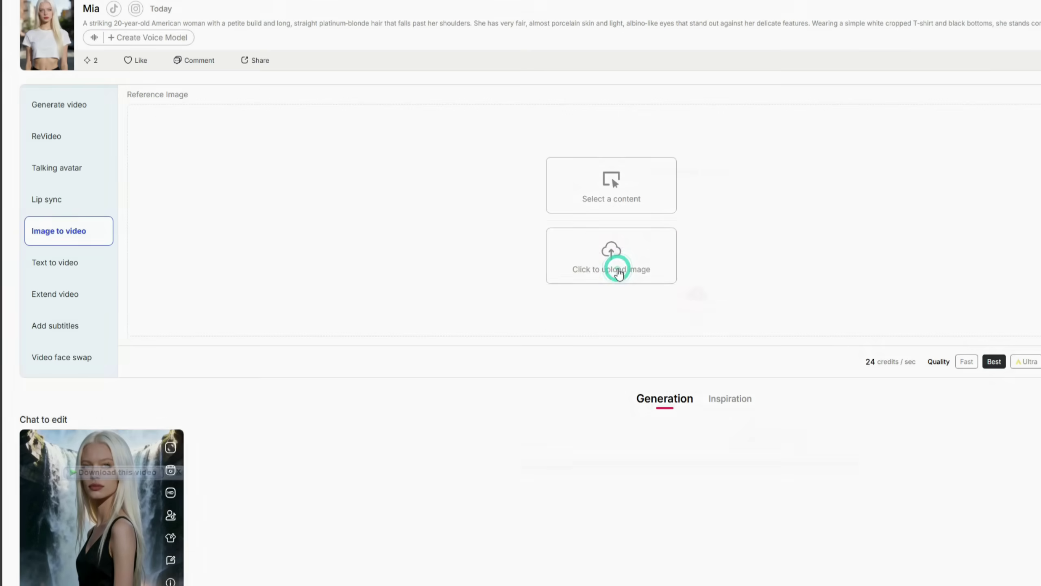
{"action": "left_click", "coordinate": [692, 304]}
{"action": "left_click", "coordinate": [753, 269]}
{"action": "double_click", "coordinate": [754, 273]}
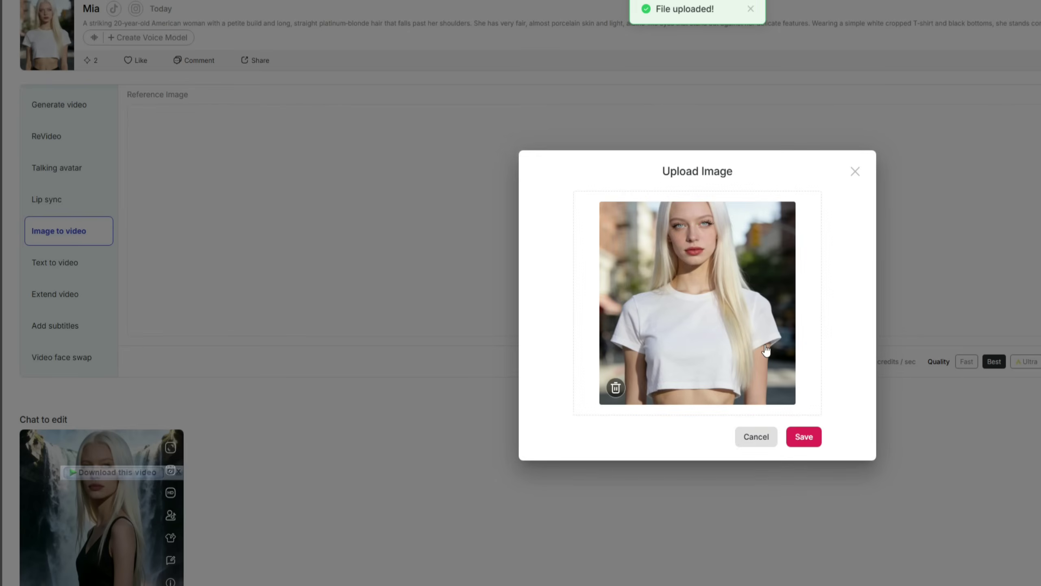
{"action": "left_click", "coordinate": [794, 439]}
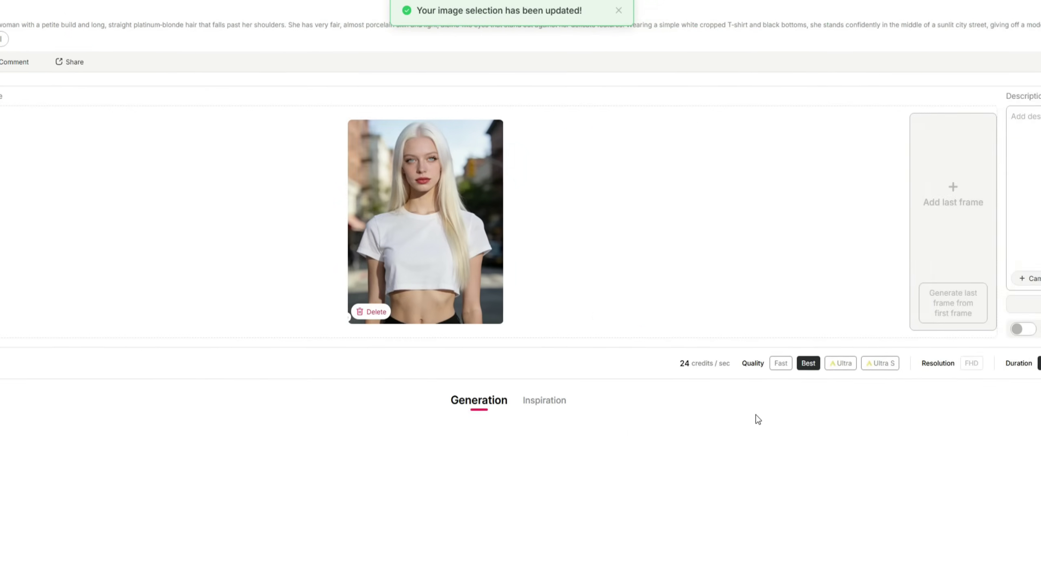
{"action": "type", "text": "A 20-year-old petite American girl with porcelain-fair skin and long, straight platinum-blonde hair, wearing a fitted white crop top and black bottoms, standing confidently in the middle of a sunlit city street. She smiles softly and plays with her hair, turning slowly toward the camera and giving flirty, stylish poses like an Instagram fashion reel, cinematic smooth movement, natural daylight, shallow depth of field."}
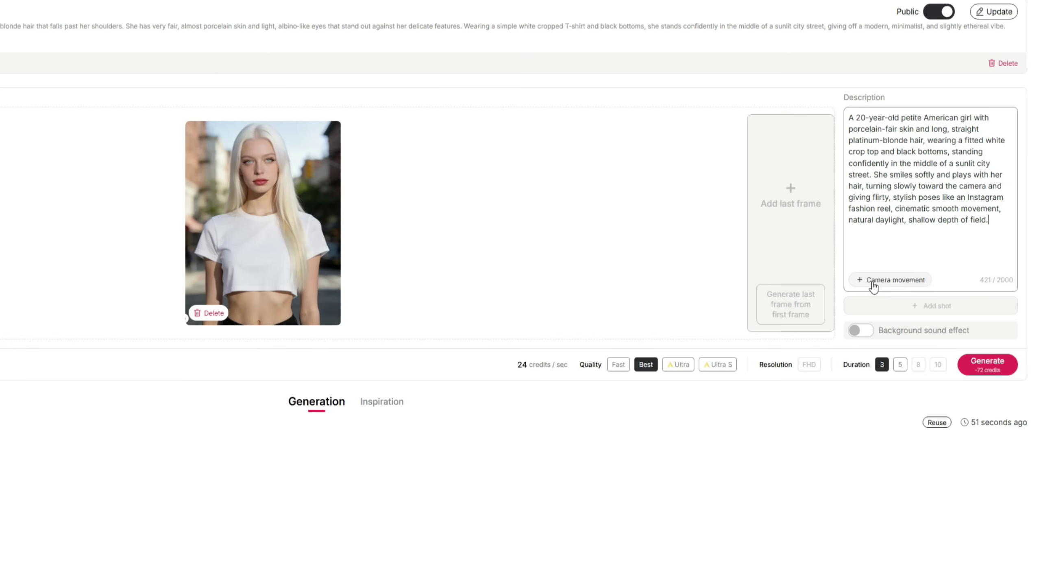
{"action": "left_click", "coordinate": [994, 361]}
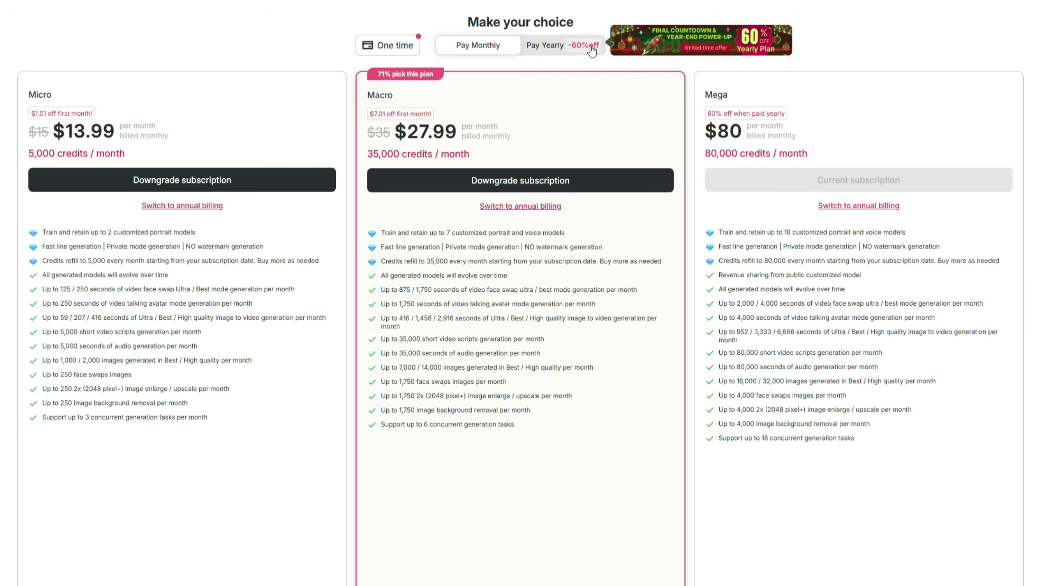
{"action": "left_click", "coordinate": [571, 47]}
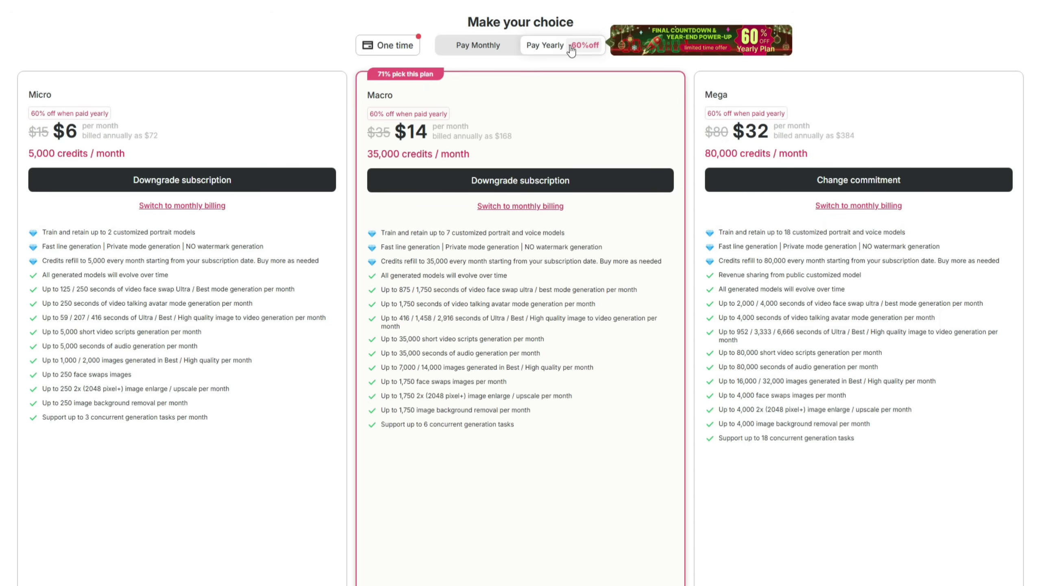